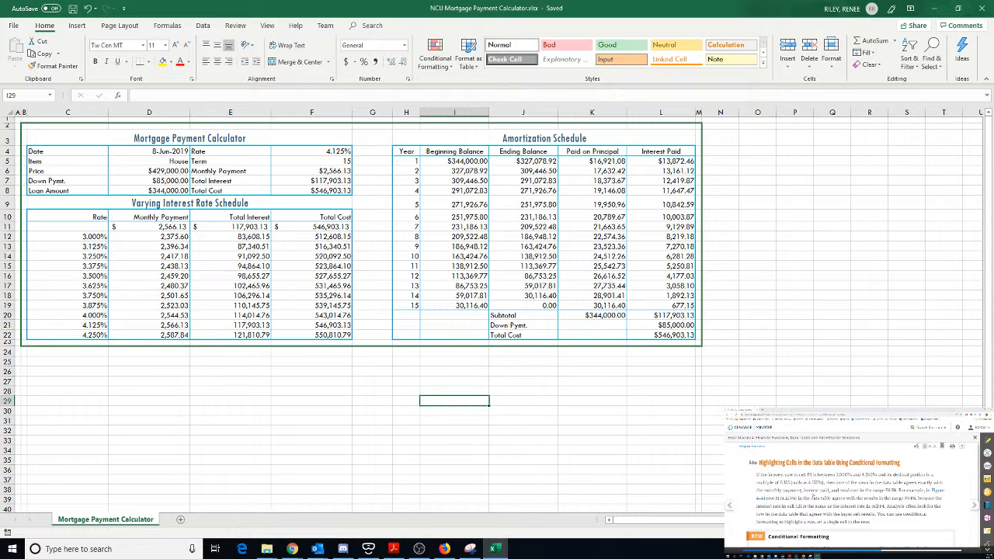
Read the textbook instructions on adding a pointer to the data table using conditional formatting.
scroll(851, 482, "down", 2)
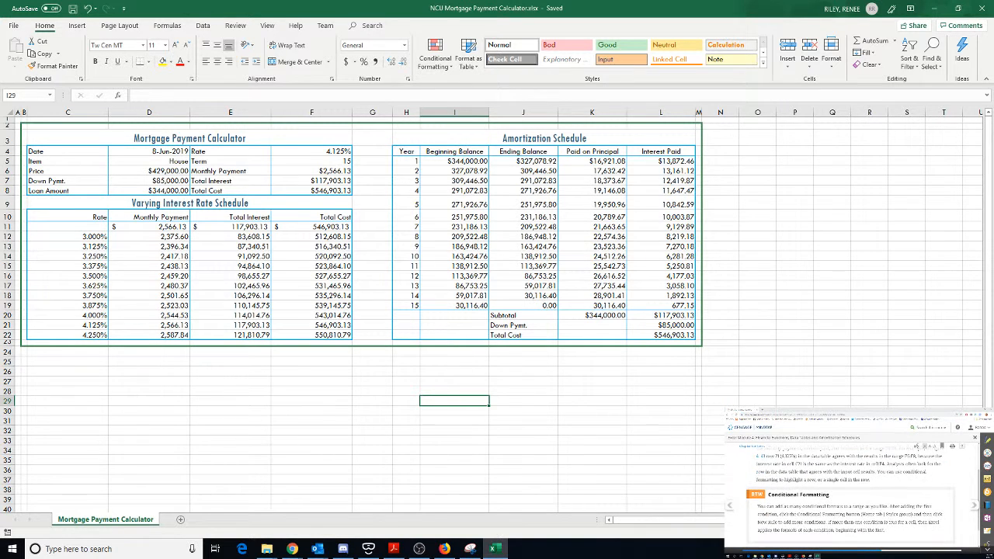
scroll(850, 481, "down", 1)
scroll(850, 482, "down", 1)
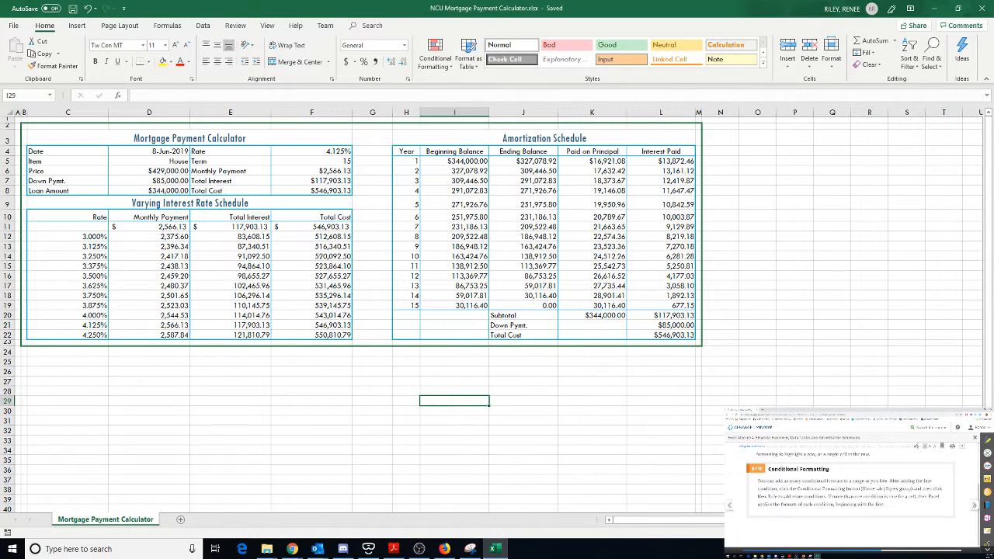
left_click(974, 505)
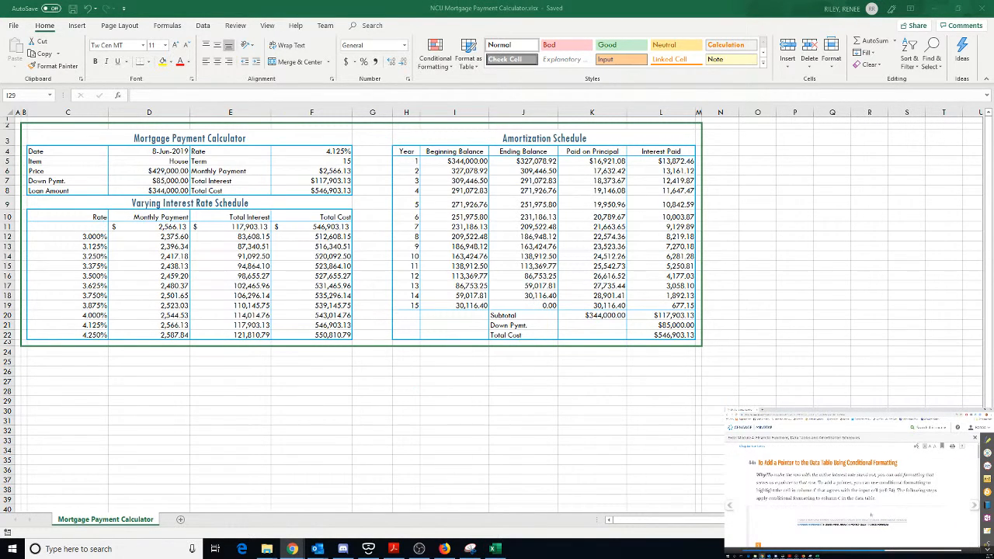
scroll(859, 502, "down", 3)
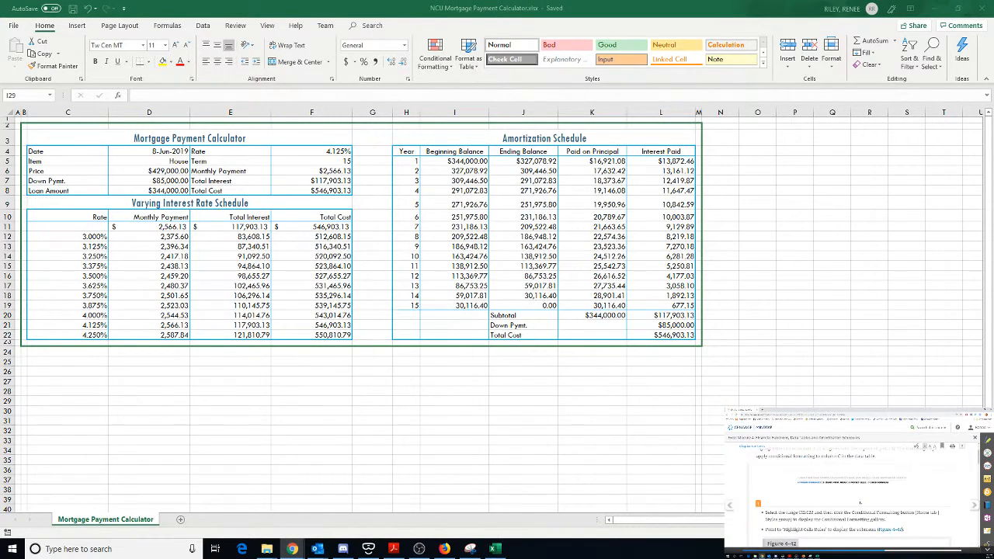
scroll(852, 490, "down", 2)
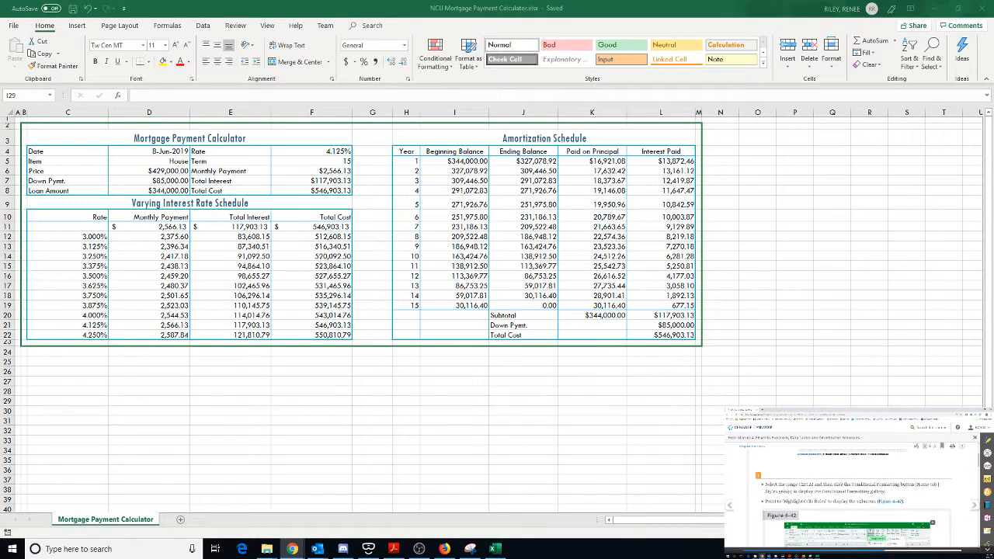
scroll(854, 497, "down", 1)
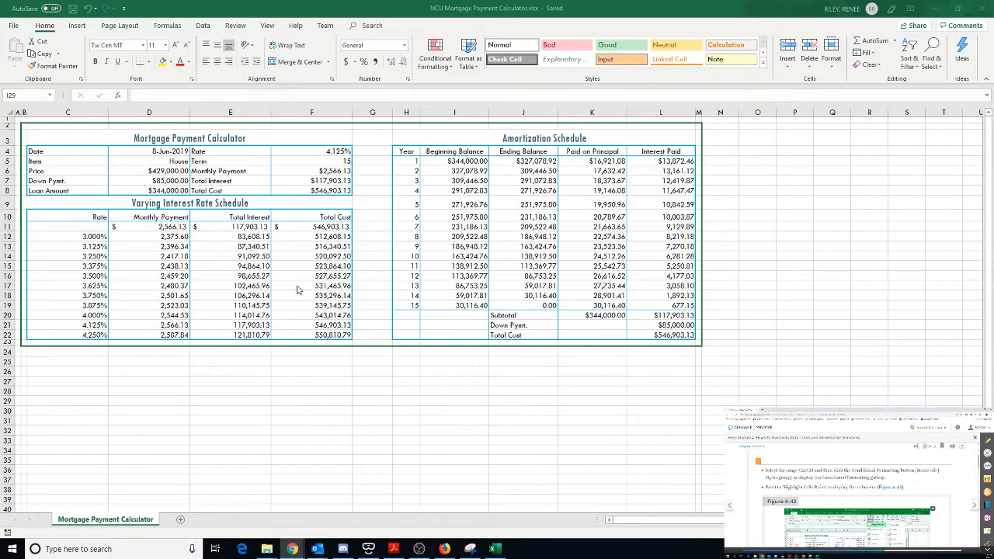
Add an Equal To highlight rule to C12:C22 comparing with =$F$4, formatted as Light Red Fill with Dark Red Text.
left_click(61, 236)
left_click_drag(61, 236, 70, 338)
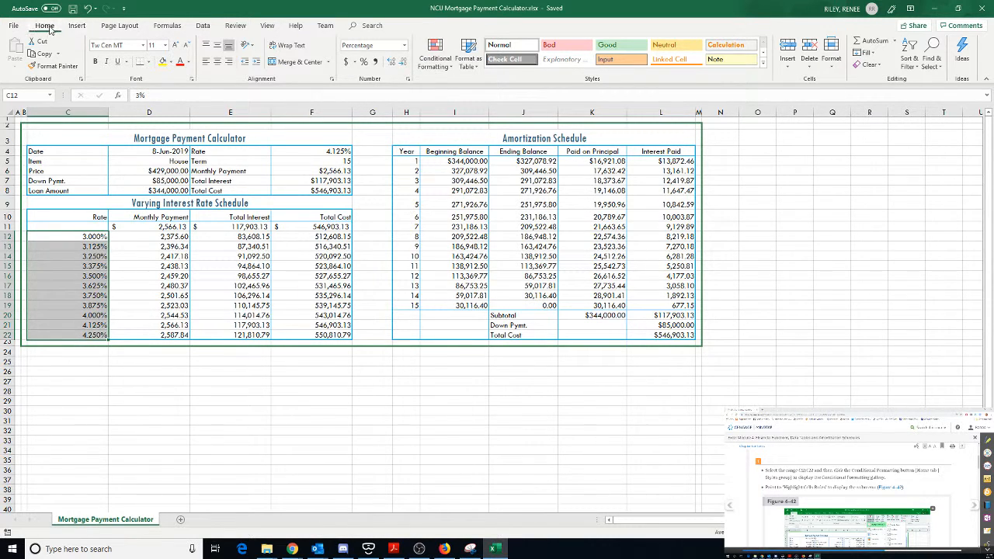
left_click(451, 70)
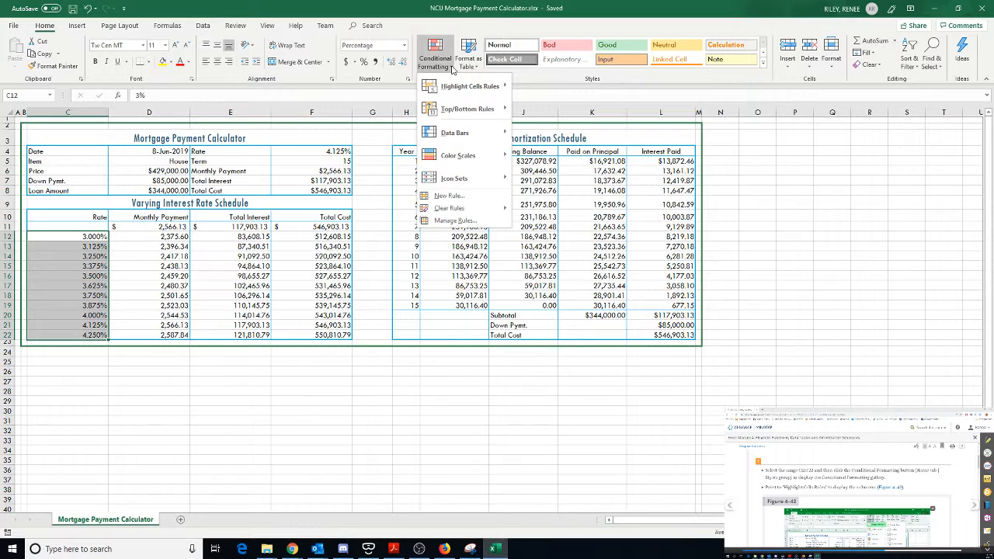
mouse_move(456, 94)
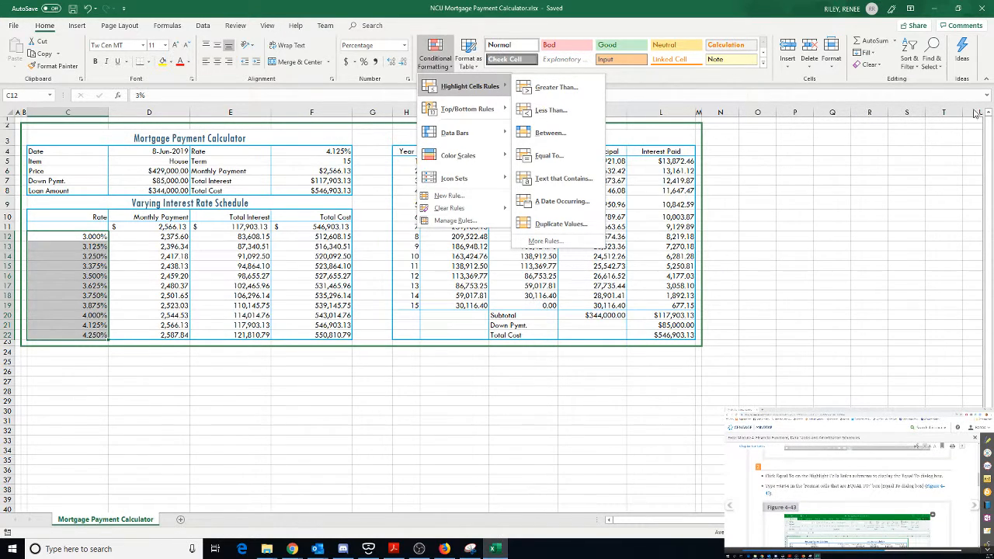
left_click(550, 155)
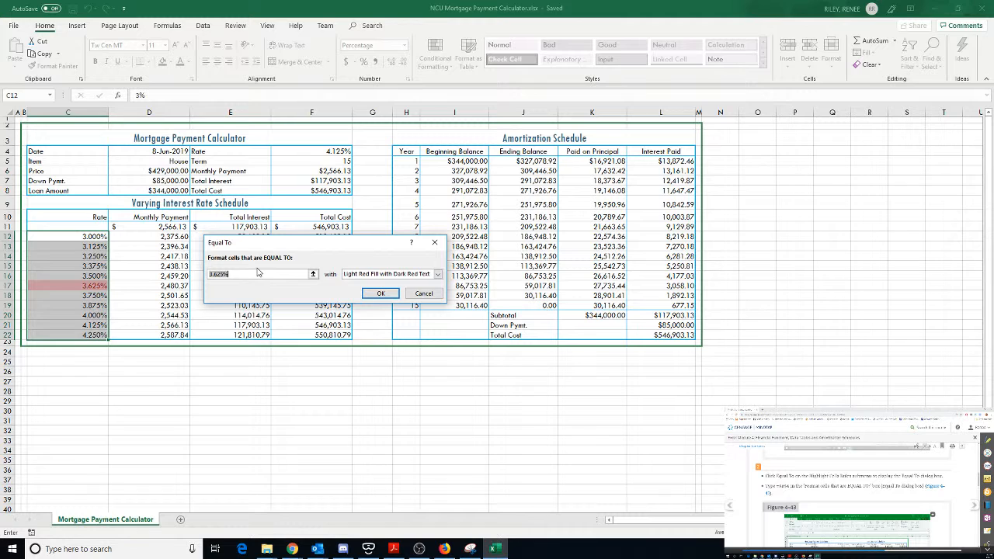
type("=$")
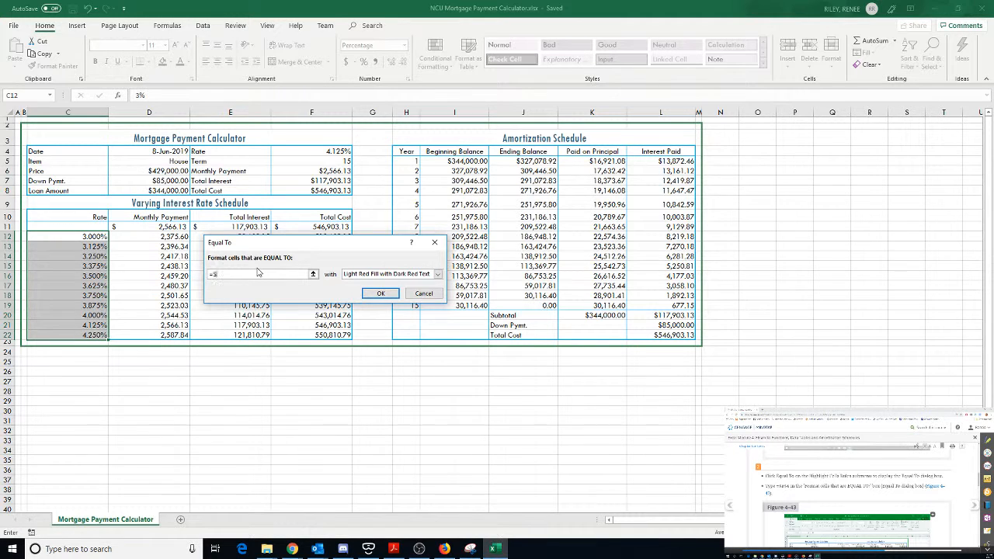
type("f$4")
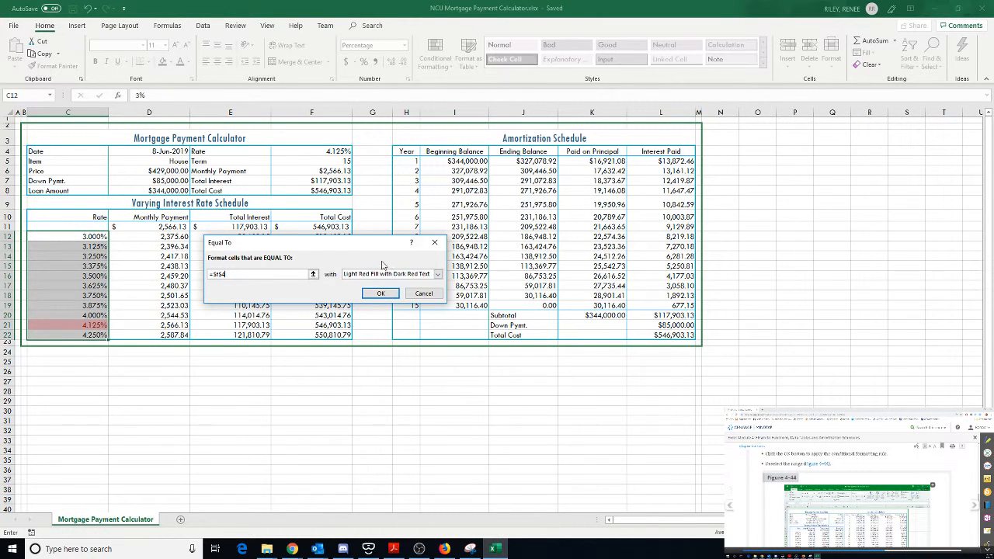
left_click(380, 293)
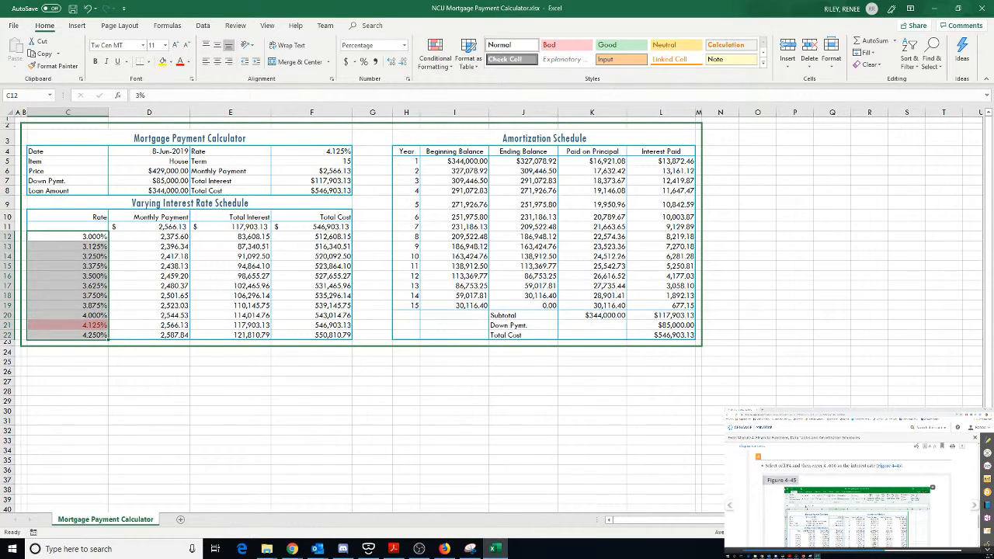
Set the interest rate in cell F4 to 4.00% to test the highlight rule.
left_click(322, 152)
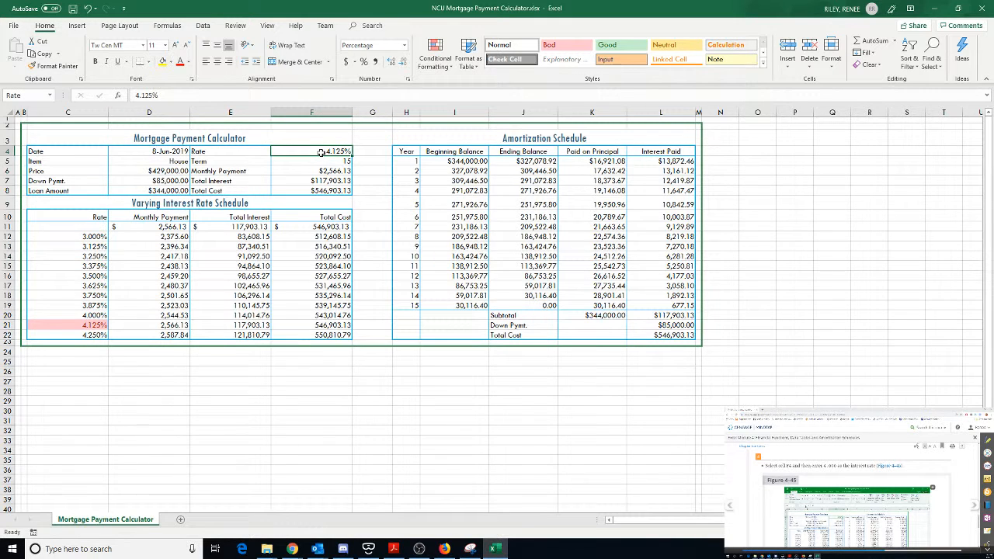
type("4.00")
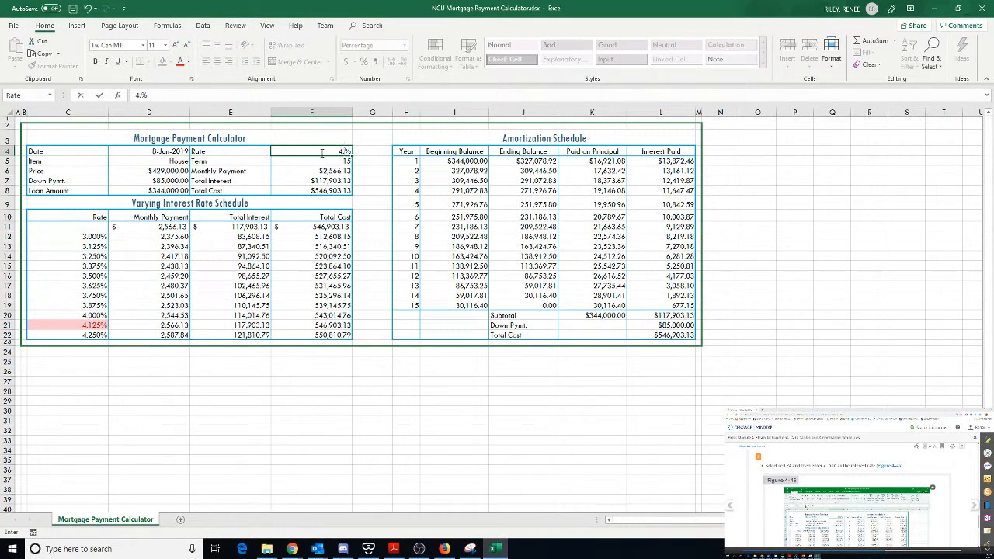
key("Return")
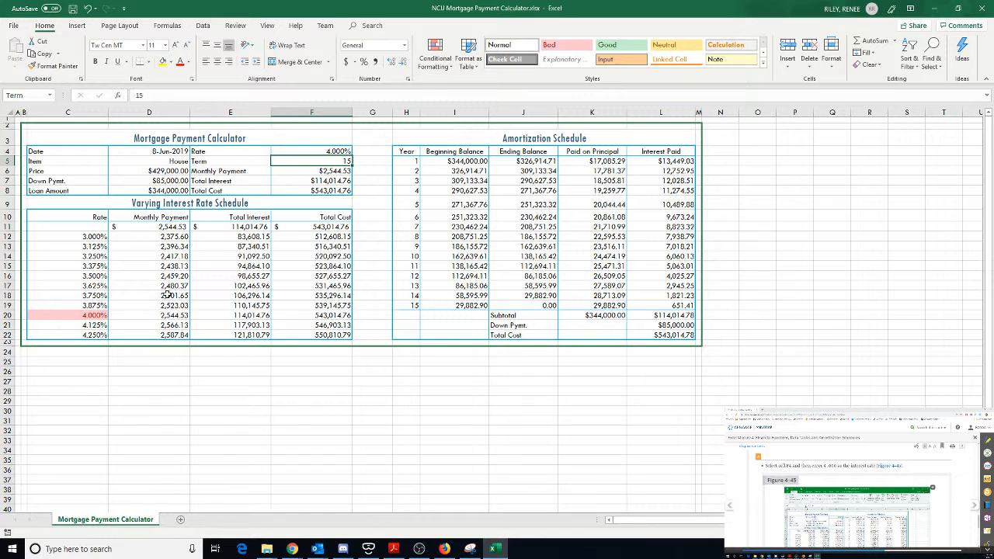
Check the textbook's next instruction and undo the last interest rate change in cell F4.
scroll(866, 503, "down", 6)
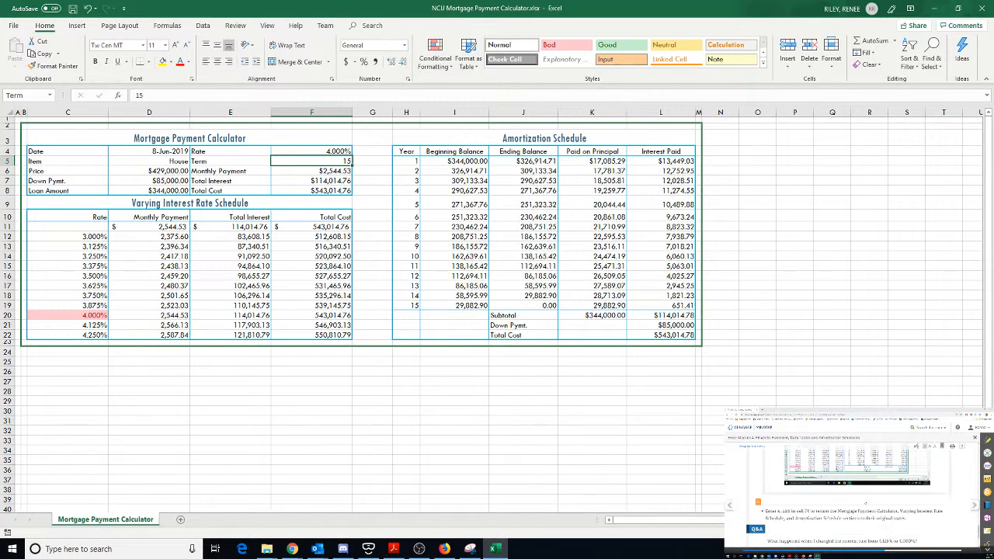
scroll(866, 489, "down", 2)
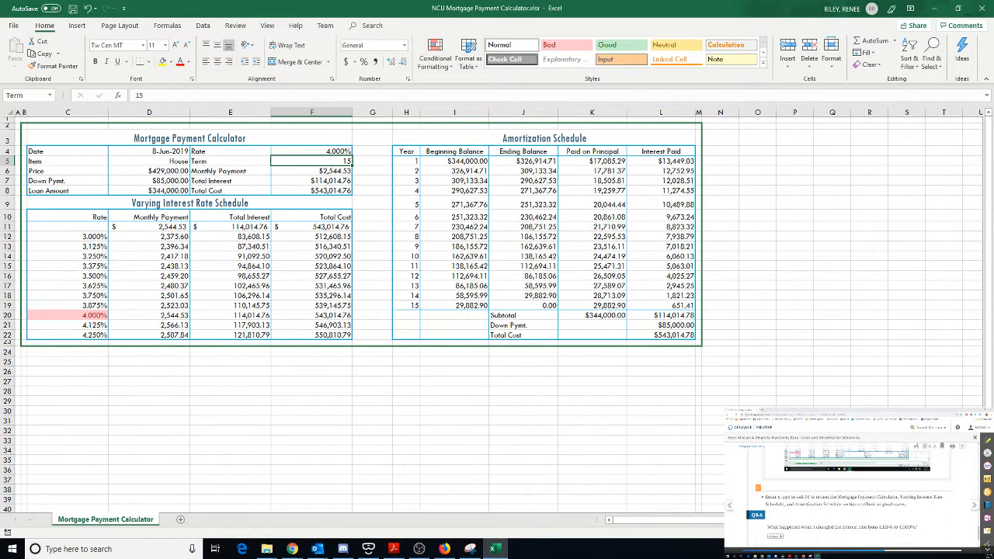
scroll(854, 489, "down", 2)
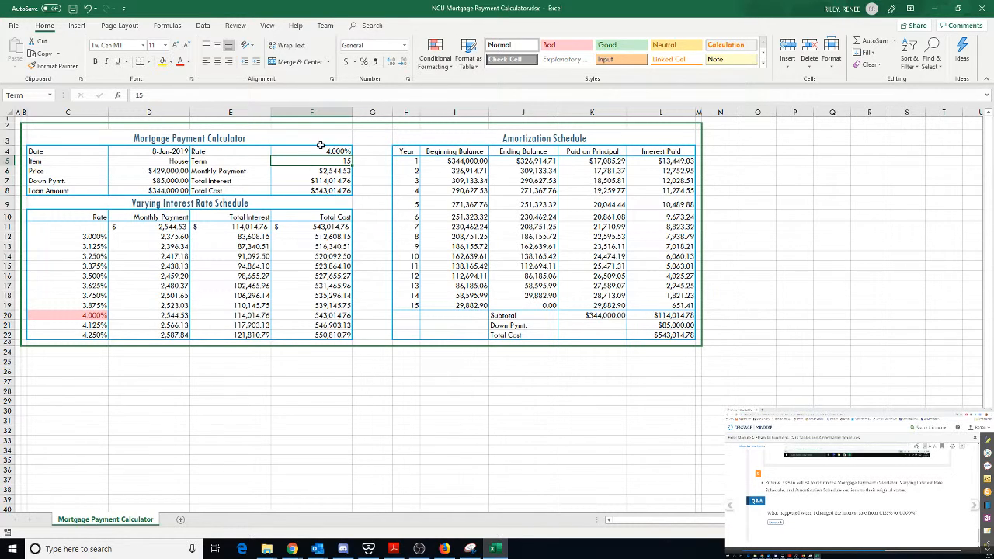
key("ctrl+z")
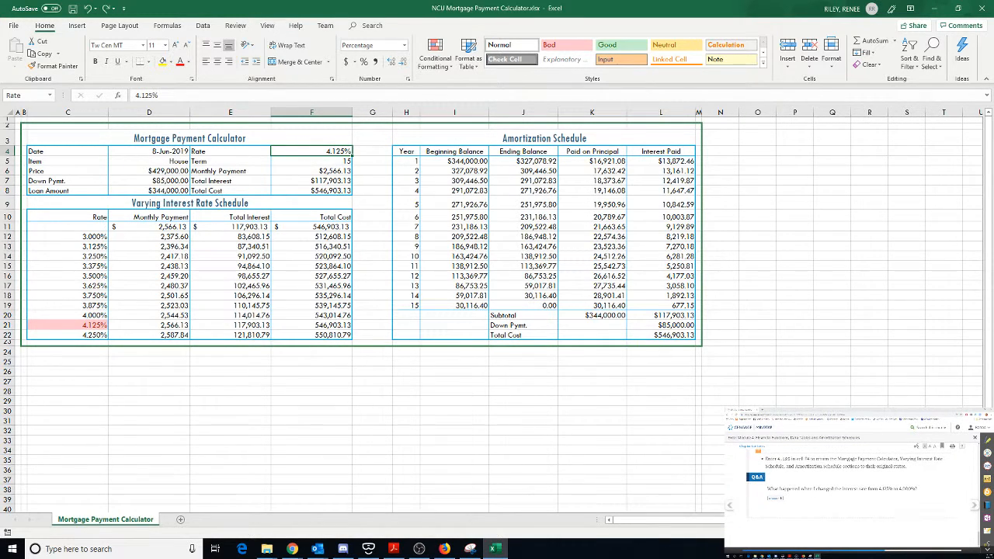
Go to the textbook page on entering new loan data and enter Land as the Item in cell D5.
left_click(974, 505)
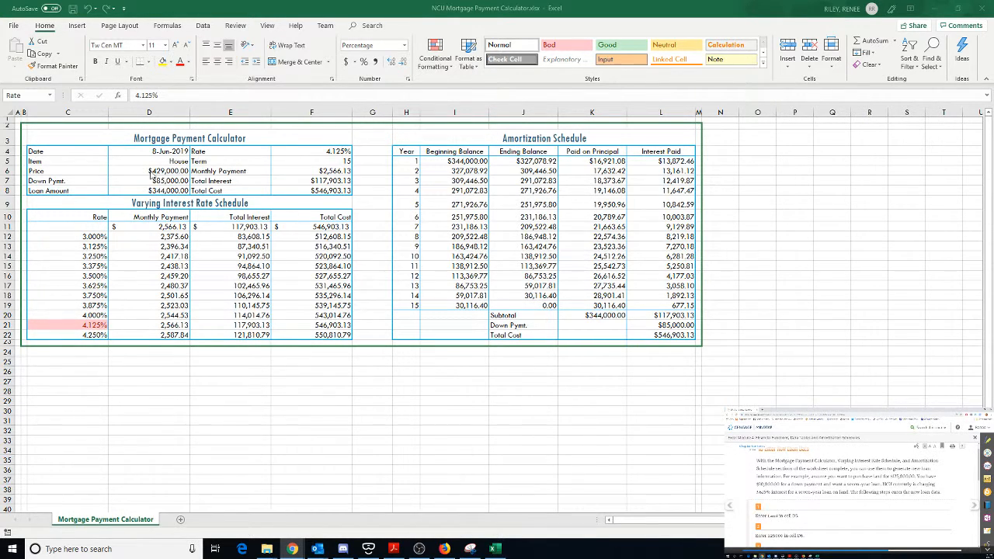
key("F2")
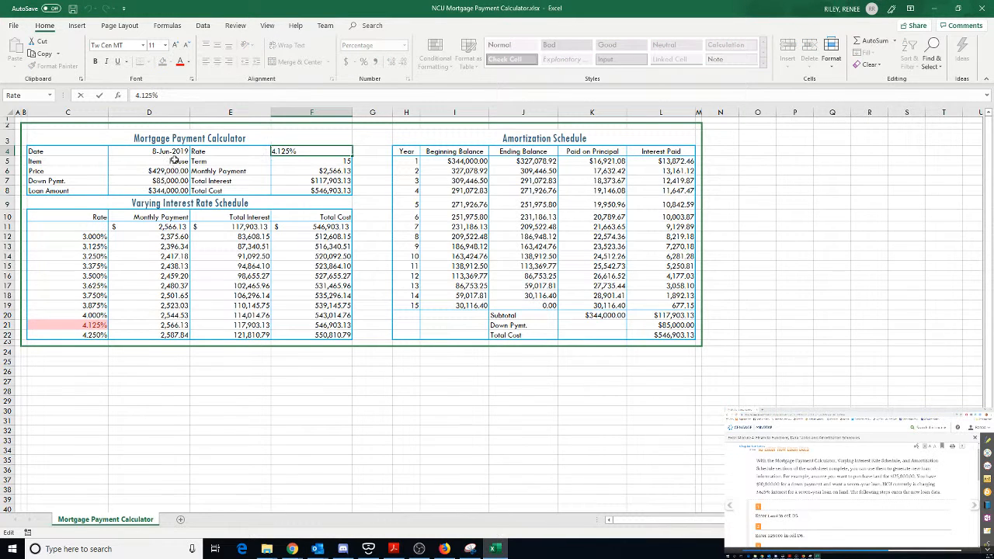
left_click(174, 160)
type("Land")
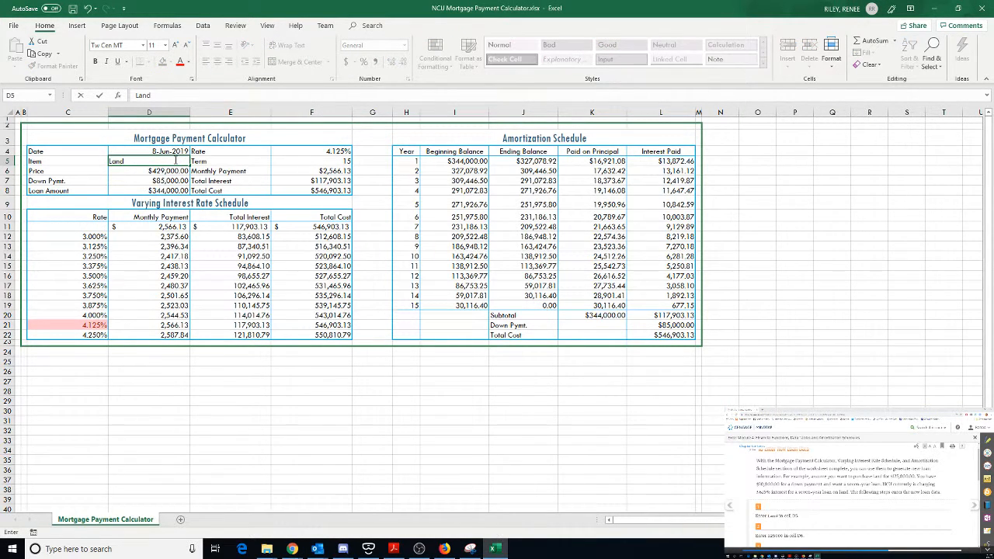
key("Return")
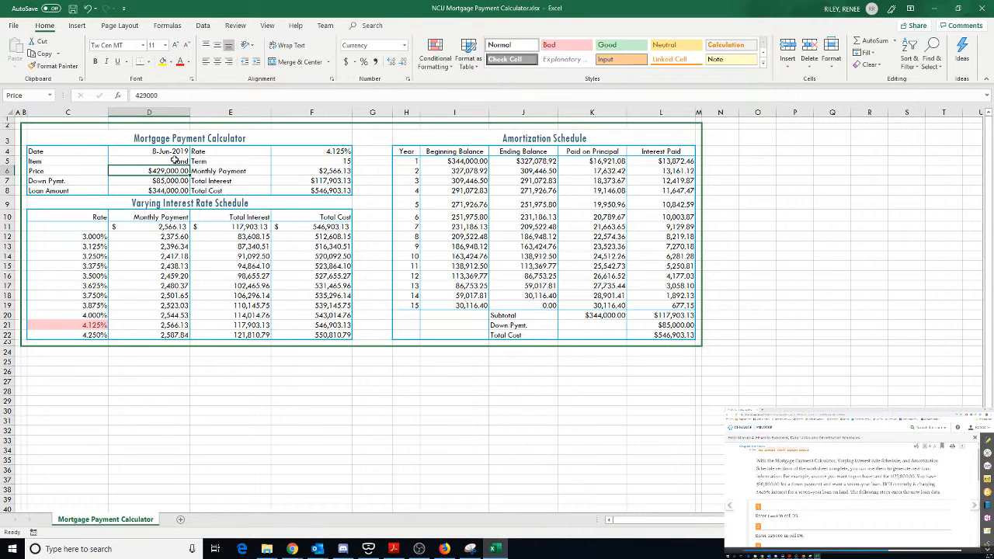
Set the Price in D6 to 125000 and the Down Pymt. in D7 to 30000.
type("125,000")
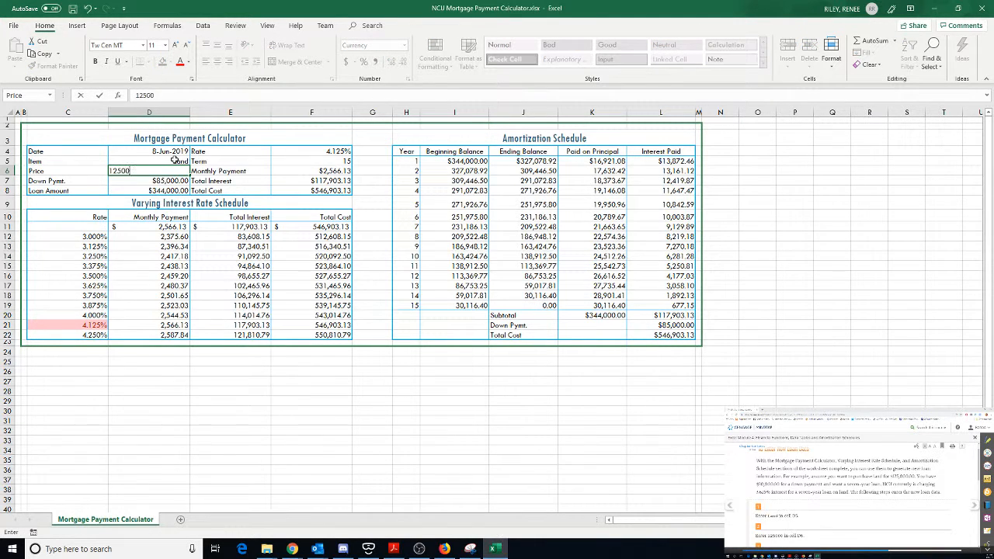
key("Return")
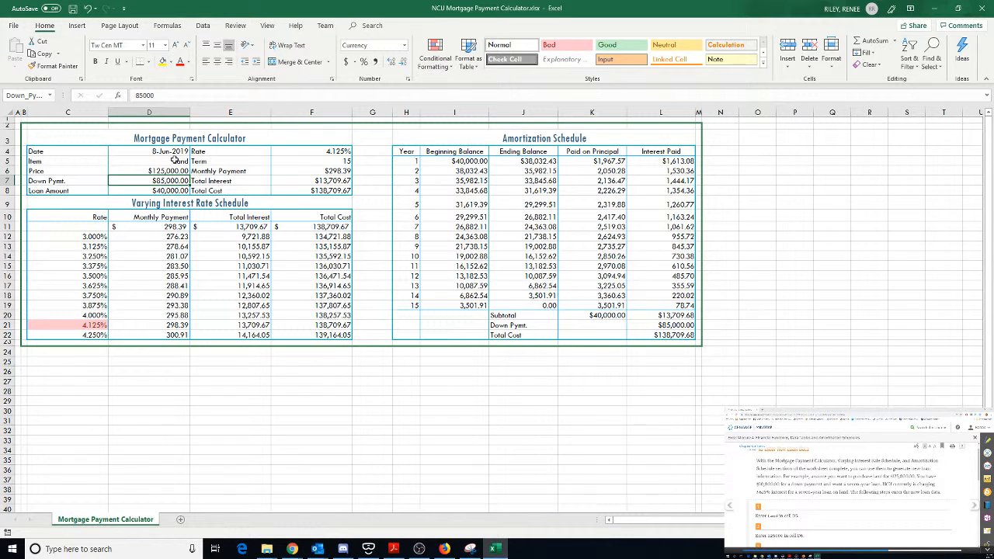
type("30000")
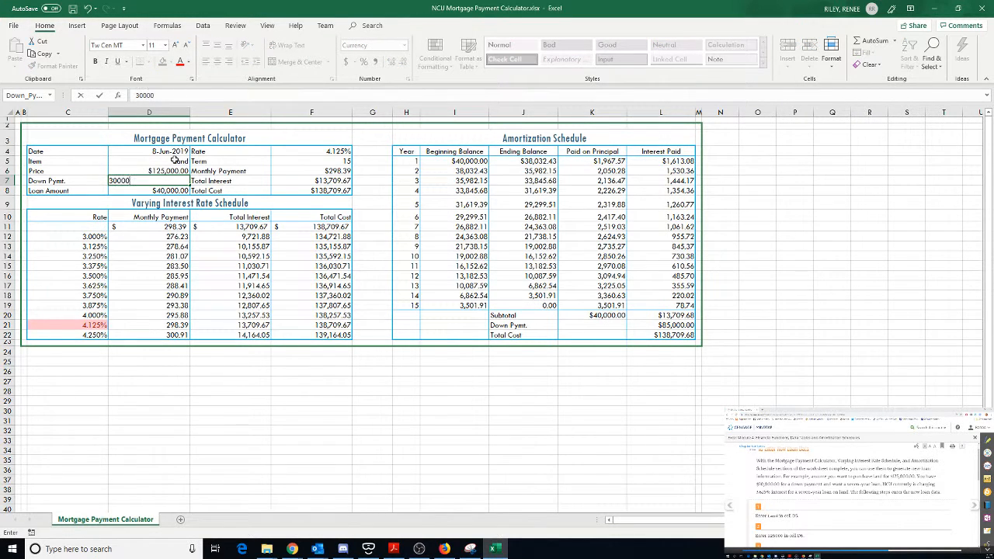
key("Return")
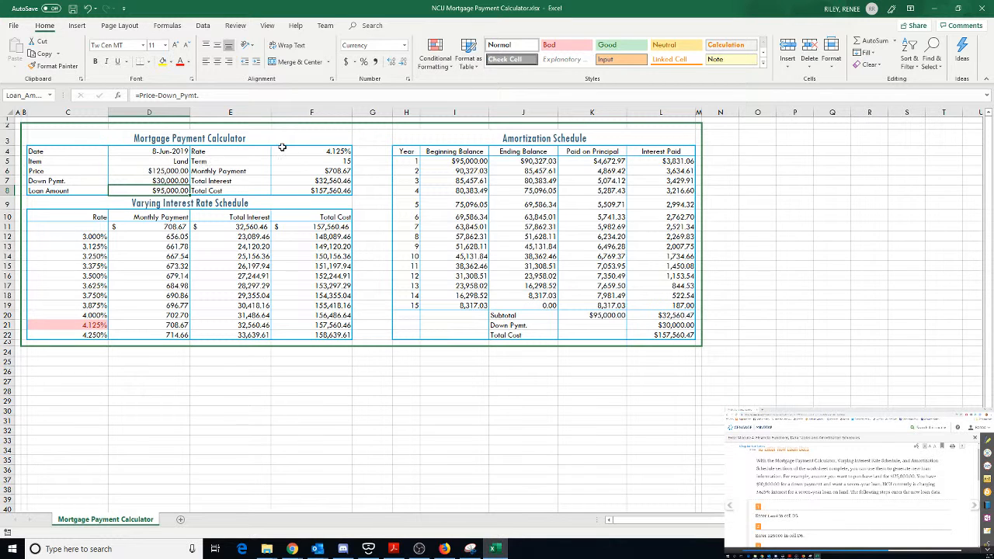
Set the interest rate in cell F4 to 3.625%.
left_click(308, 150)
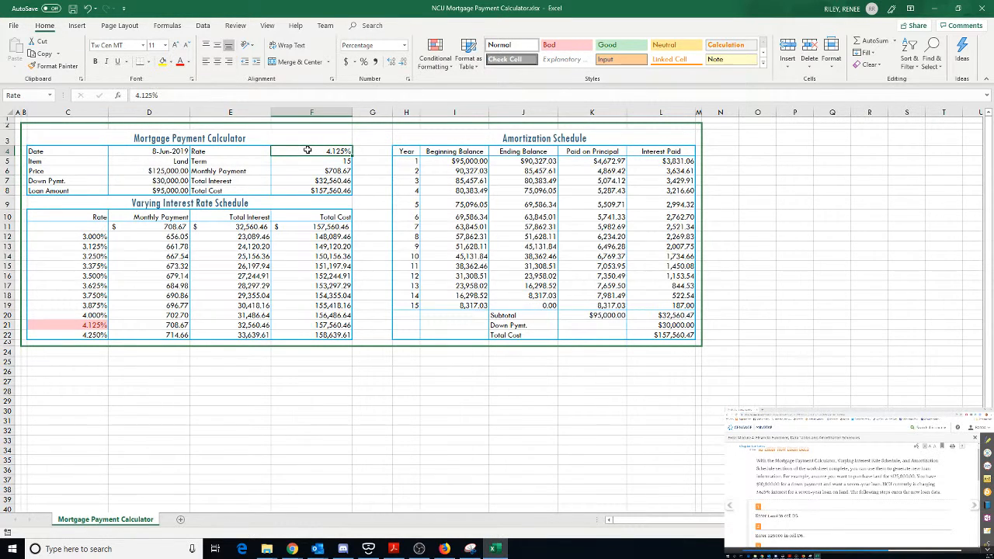
type("3.")
type("625")
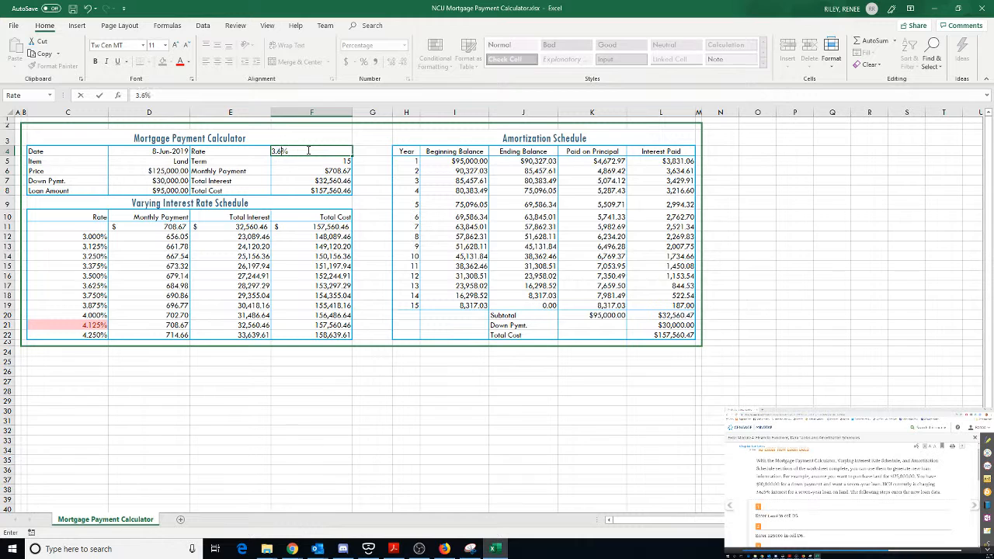
key("Return")
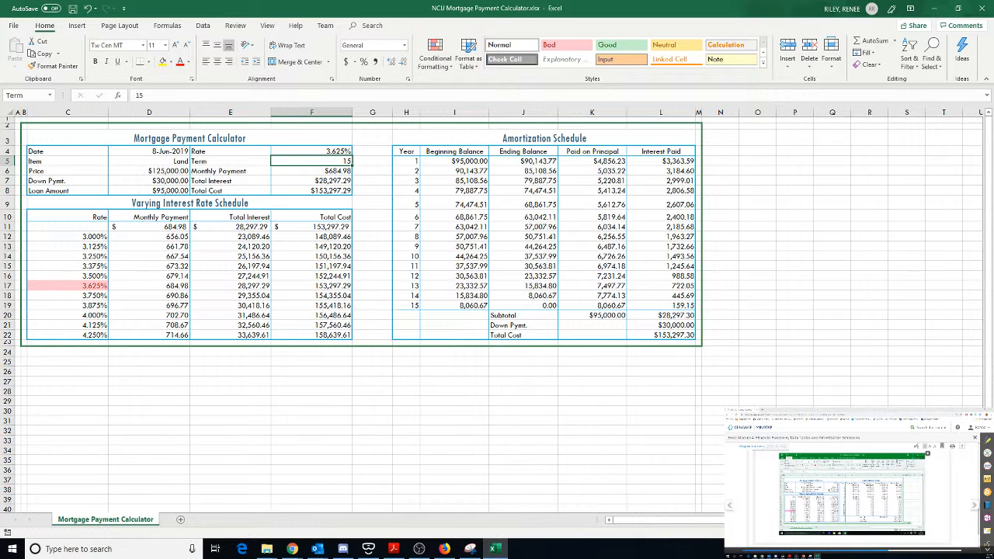
Consult the textbook's section on the original loan data and undo the Item, Price, Down Pymt. and Rate changes.
left_click(583, 394)
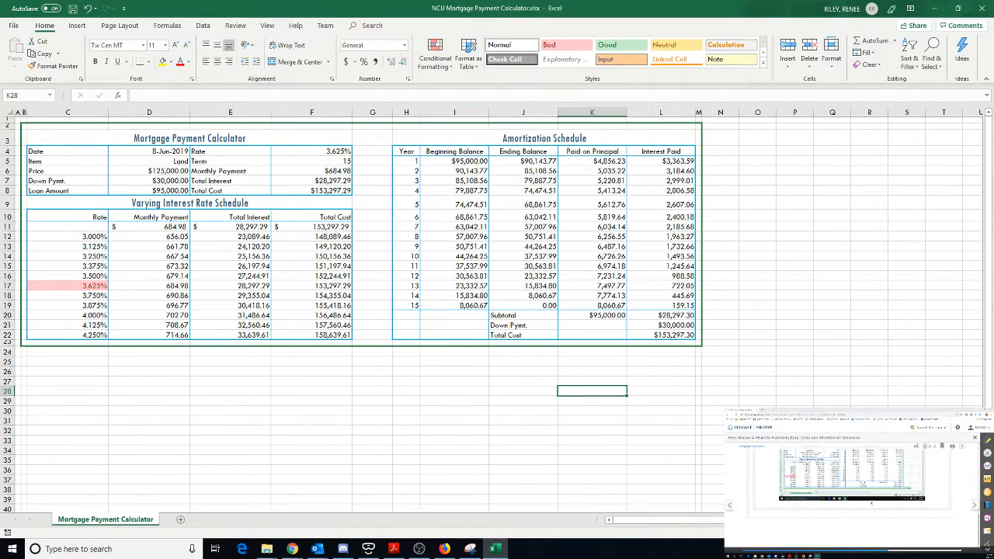
left_click(903, 514)
scroll(903, 515, "down", 8)
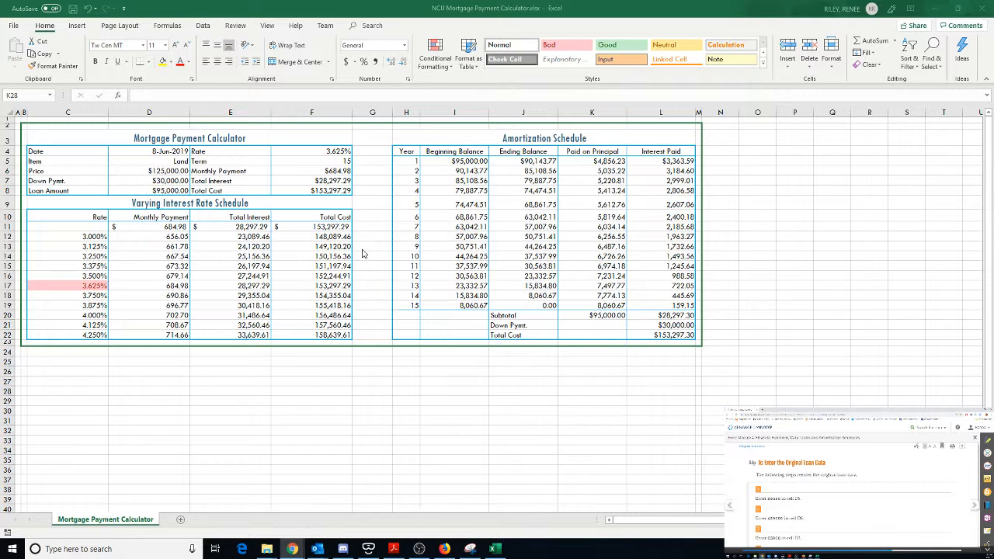
left_click(306, 151)
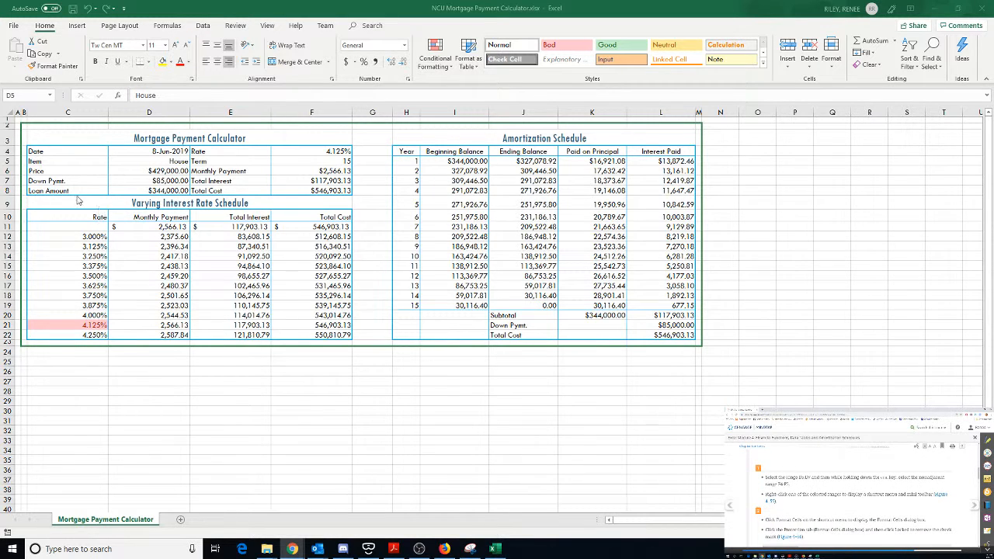
Remove the Locked protection attribute from cells D5:D8 and F4:F5.
left_click(155, 158)
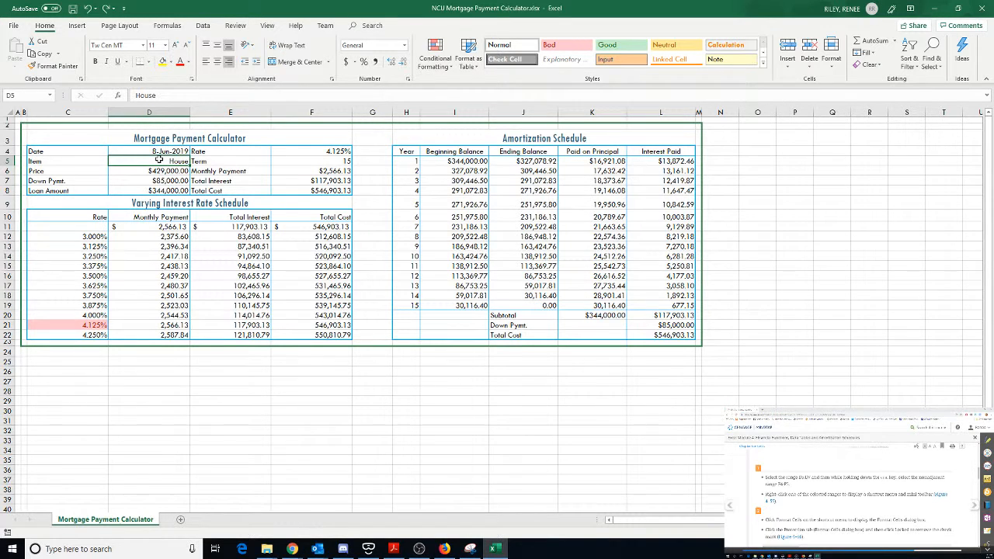
left_click_drag(158, 160, 163, 192)
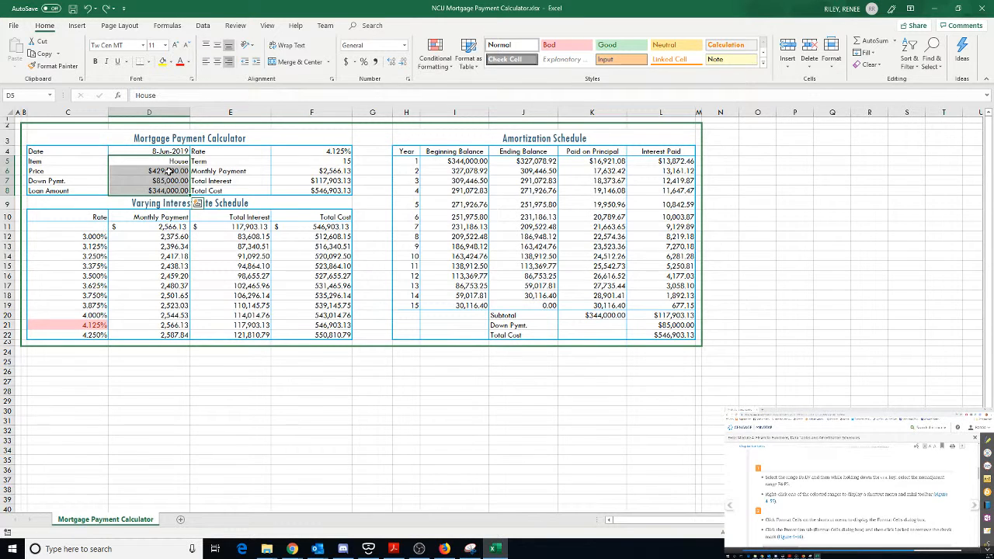
left_click(319, 152, "ctrl")
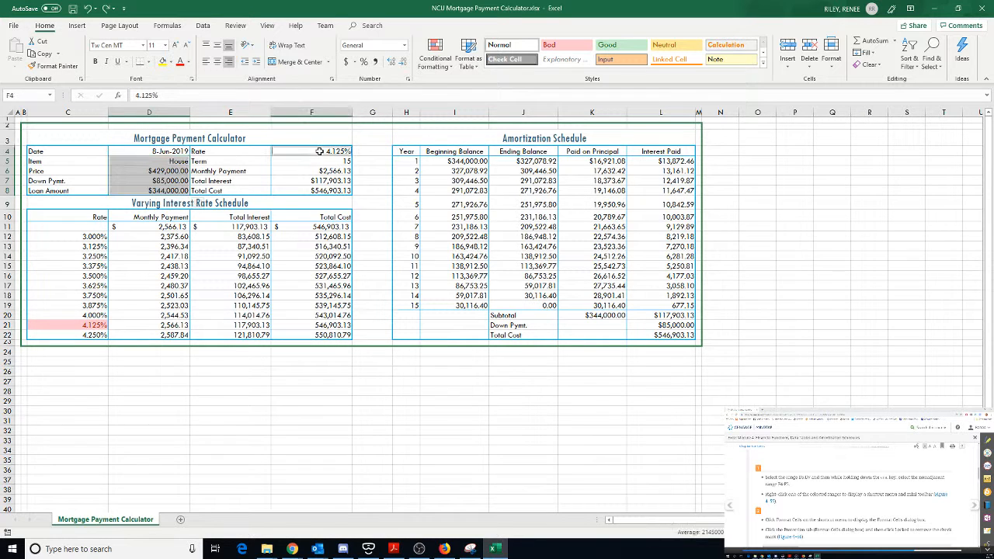
left_click_drag(319, 151, 319, 159)
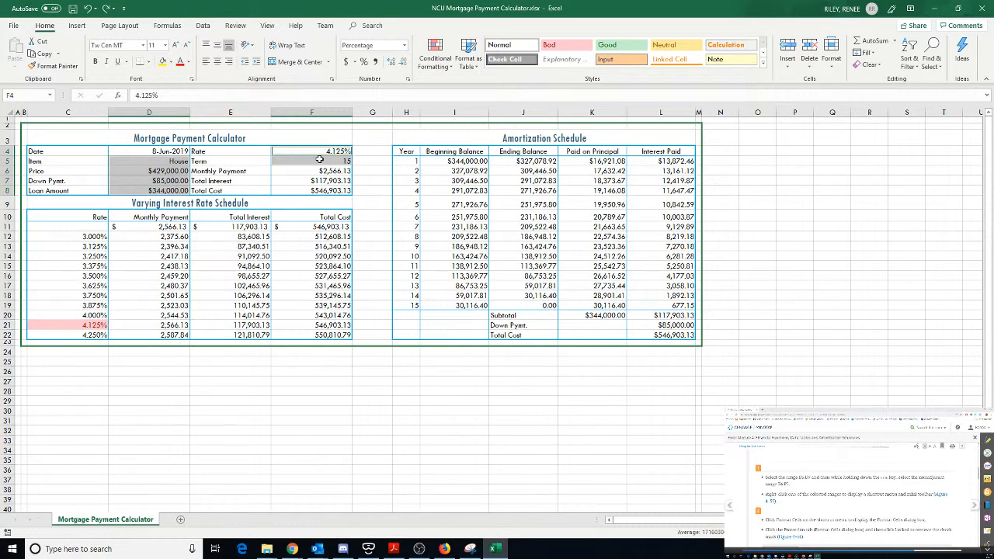
right_click(320, 160)
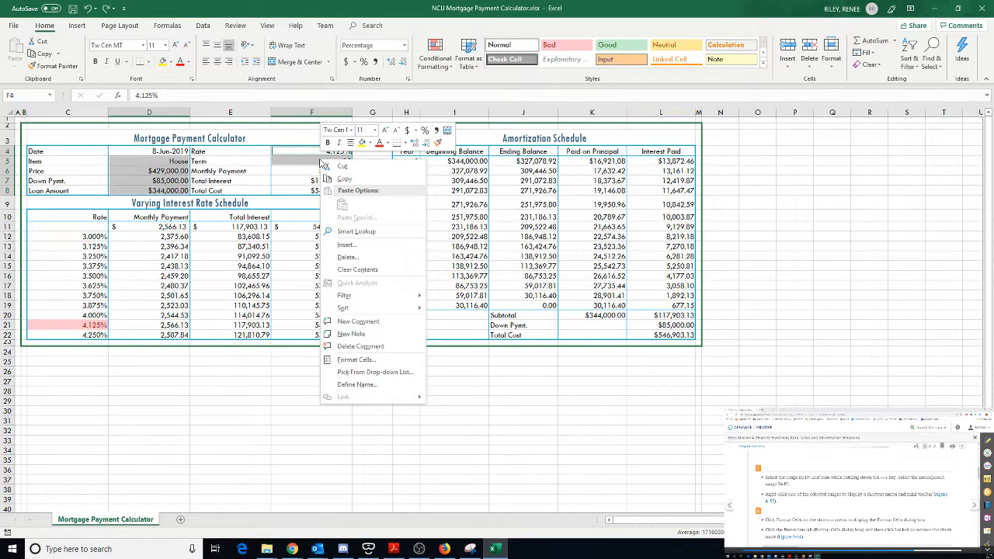
left_click(356, 359)
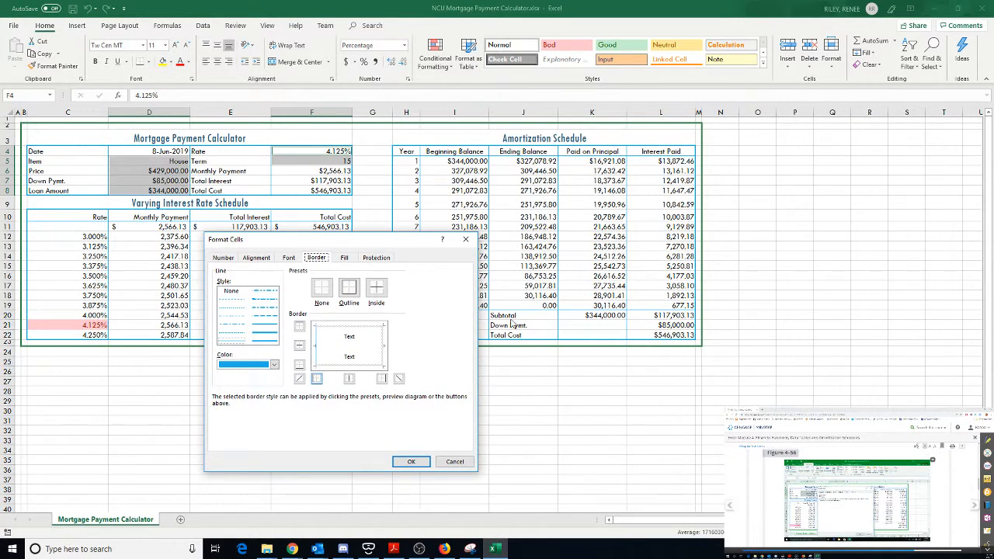
left_click(377, 258)
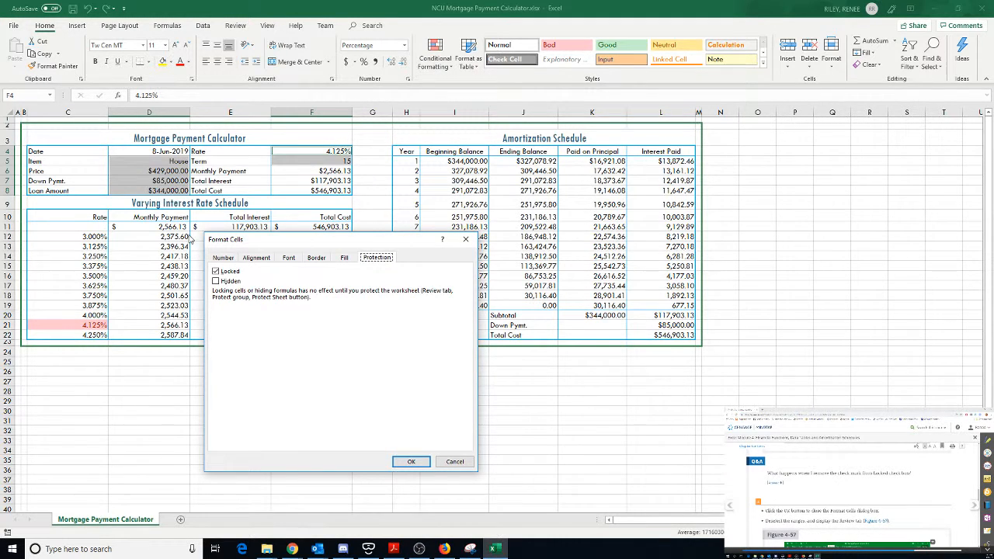
left_click(216, 271)
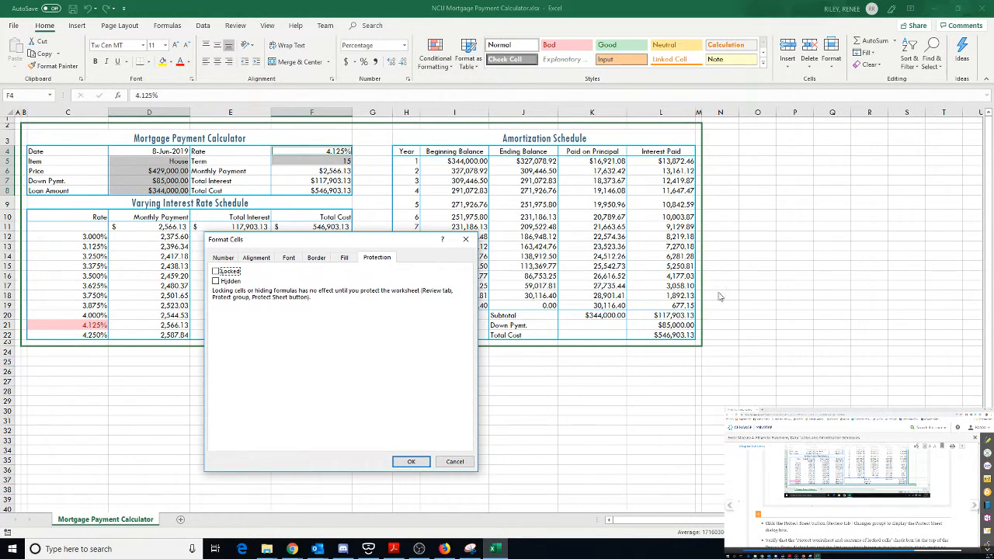
left_click(409, 461)
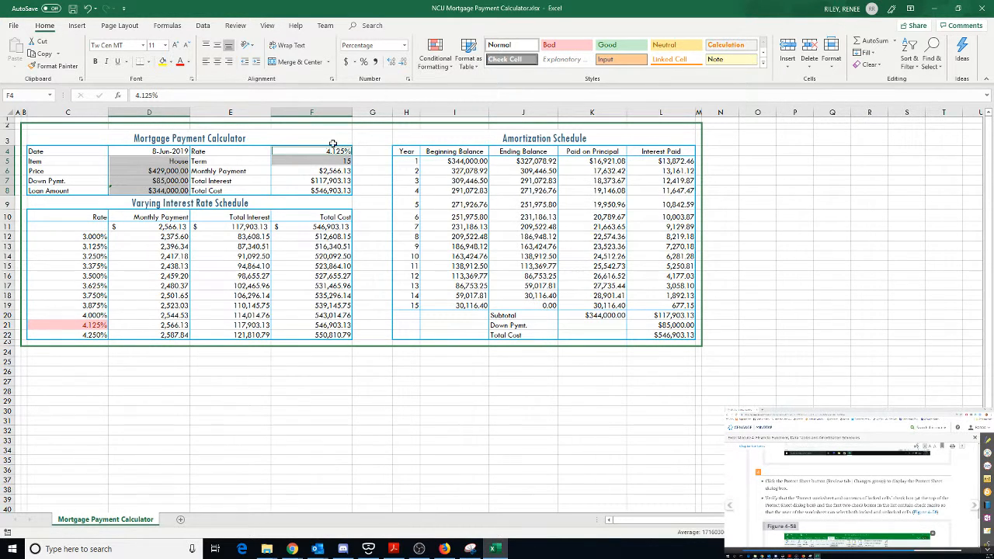
Protect the worksheet without a password, allowing users to select locked and unlocked cells only.
left_click(235, 25)
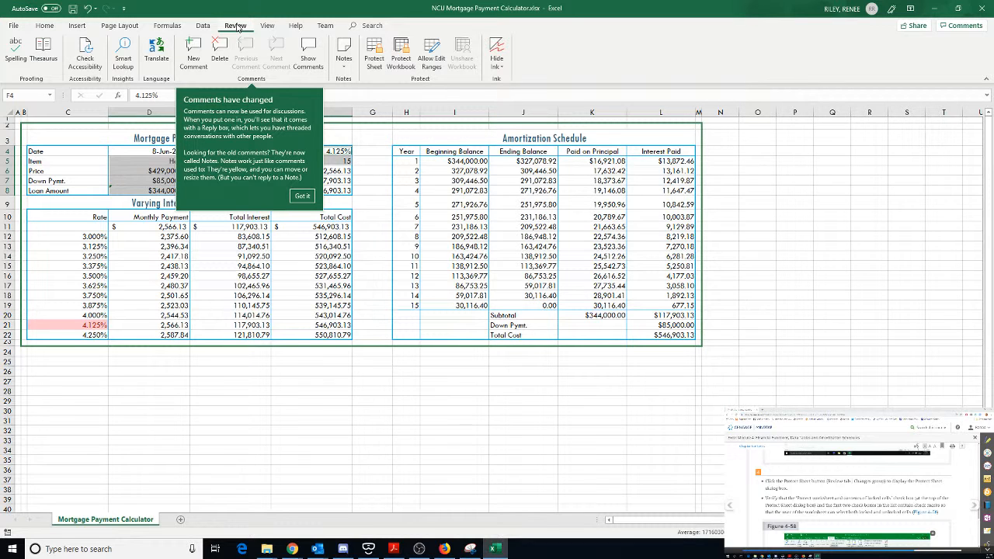
left_click(375, 52)
left_click(375, 52)
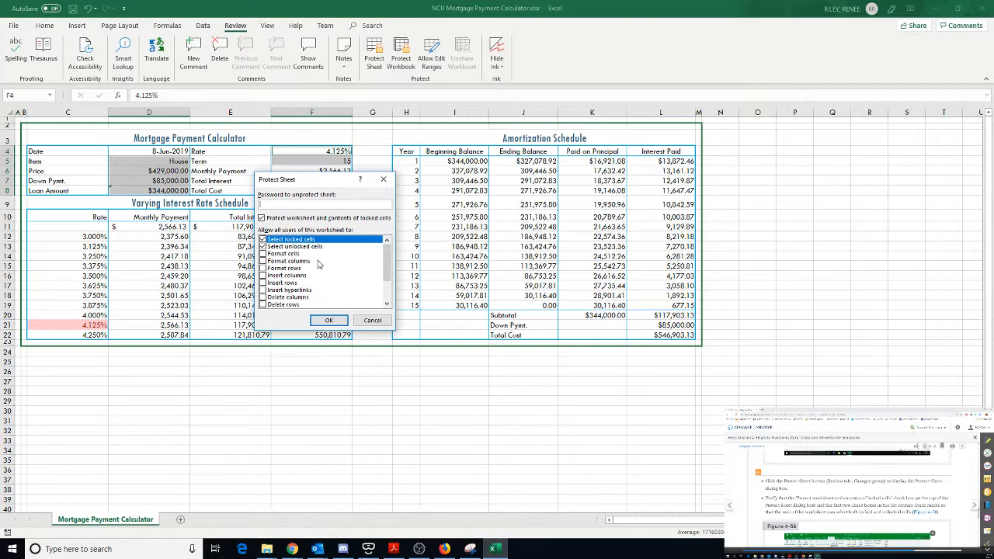
scroll(850, 497, "down", 5)
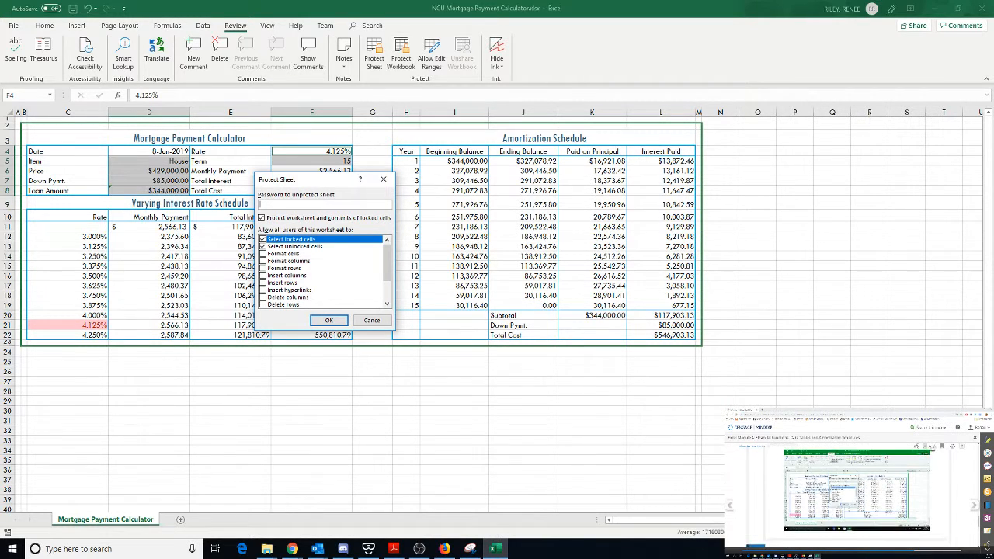
scroll(850, 497, "down", 3)
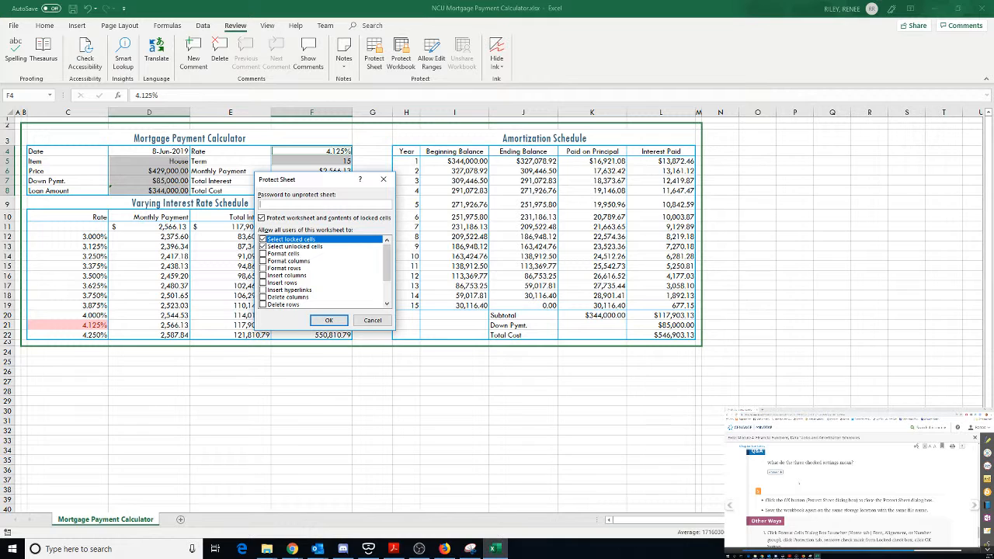
scroll(850, 497, "down", 2)
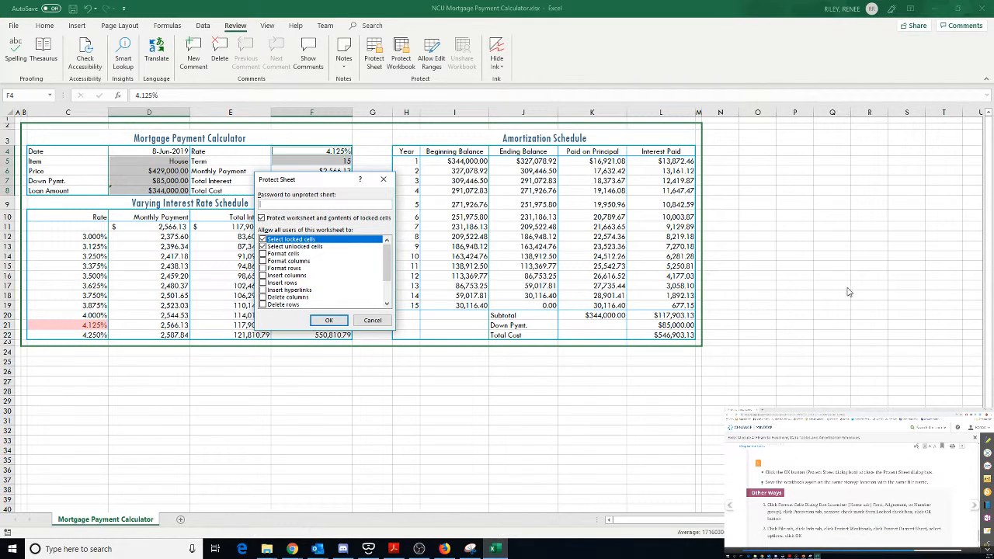
left_click(329, 321)
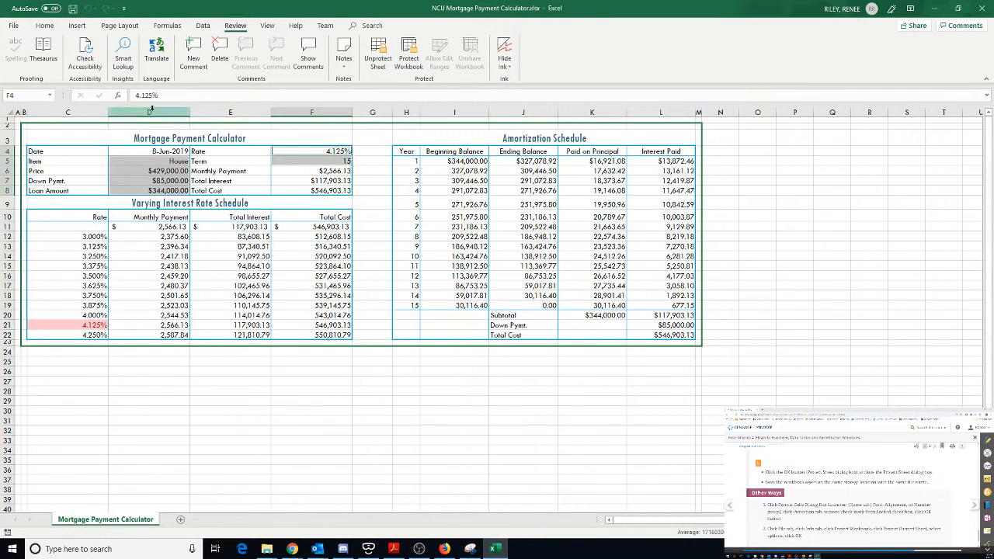
Save the workbook under its existing name and go to the textbook's next page.
left_click(14, 26)
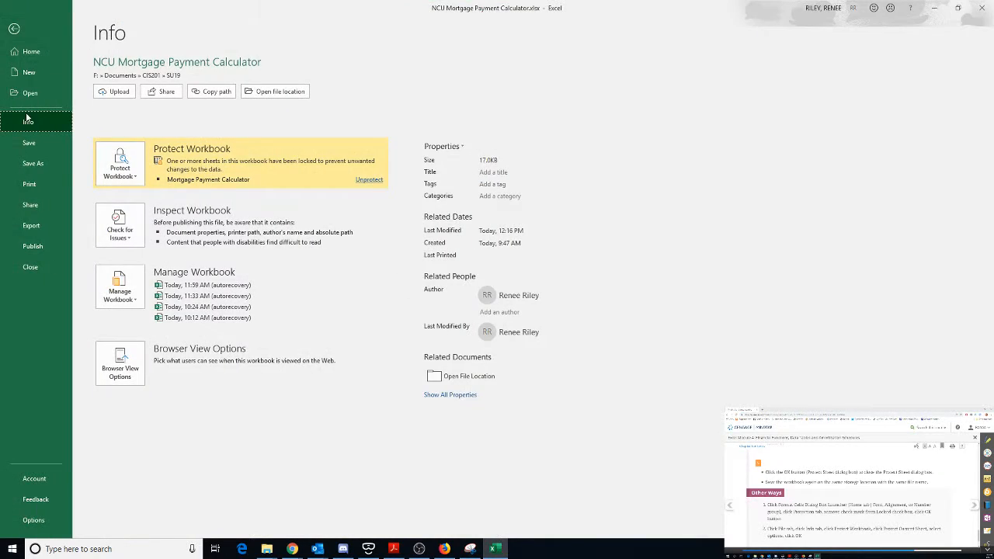
left_click(29, 143)
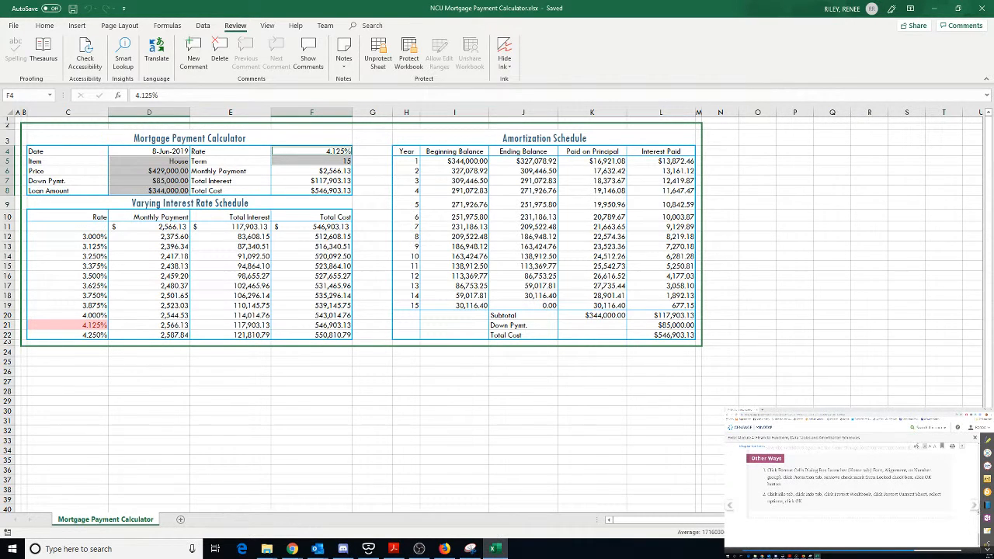
left_click(974, 505)
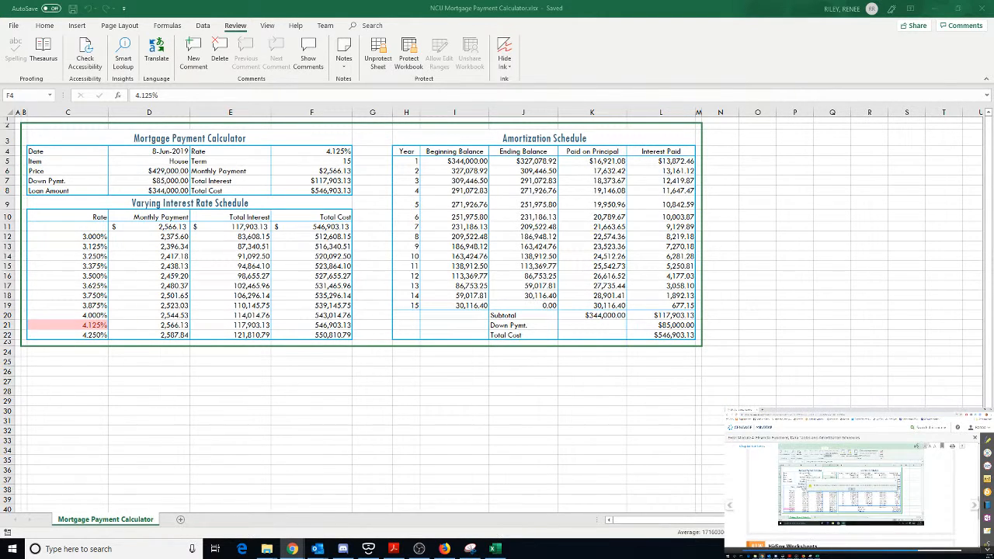
Try to edit the locked cells E13 in the interest rate schedule and I11 in the amortization schedule.
left_click(264, 247)
double_click(264, 246)
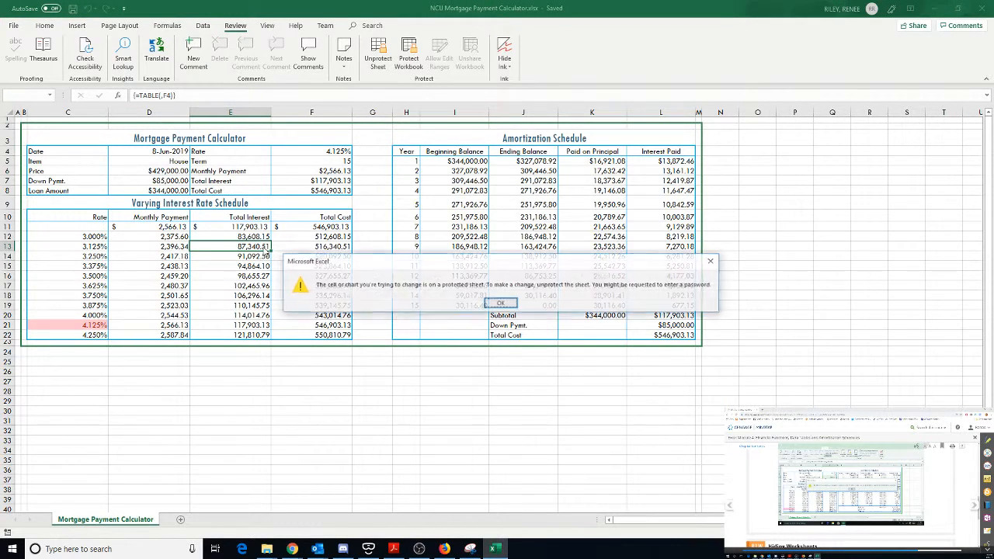
left_click(501, 303)
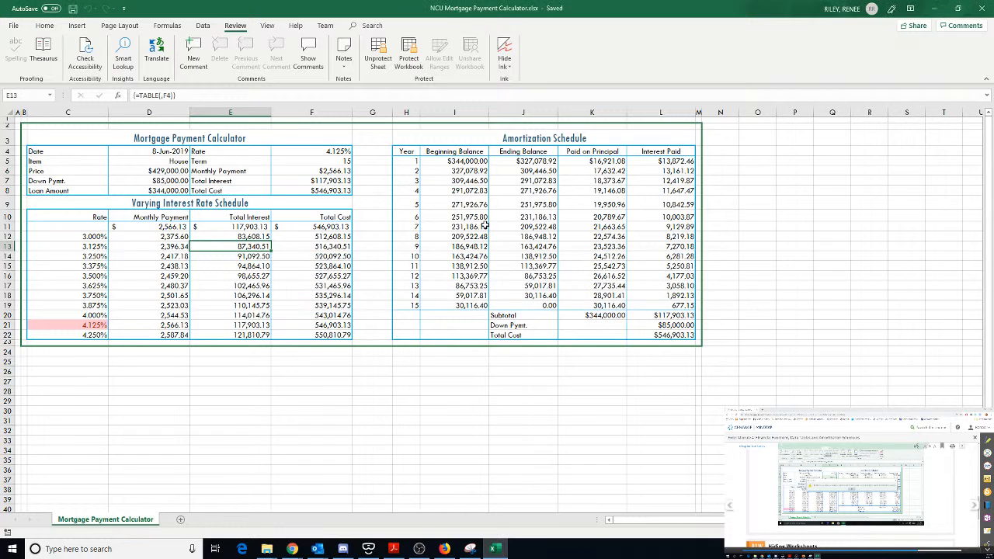
left_click(483, 226)
double_click(483, 226)
left_click(501, 304)
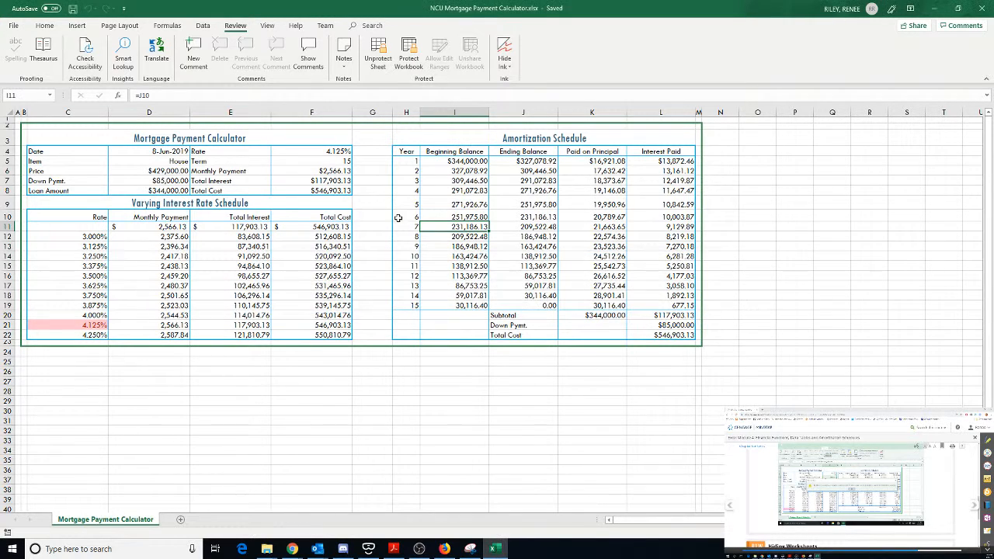
Set the loan Term in the unlocked cell F5 to 12.
left_click(326, 161)
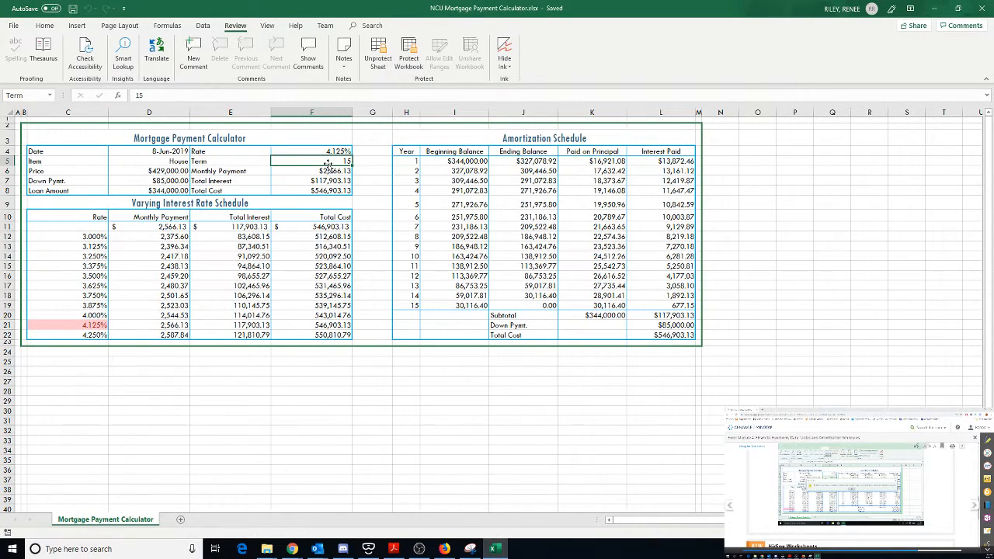
type("12")
left_click(347, 276)
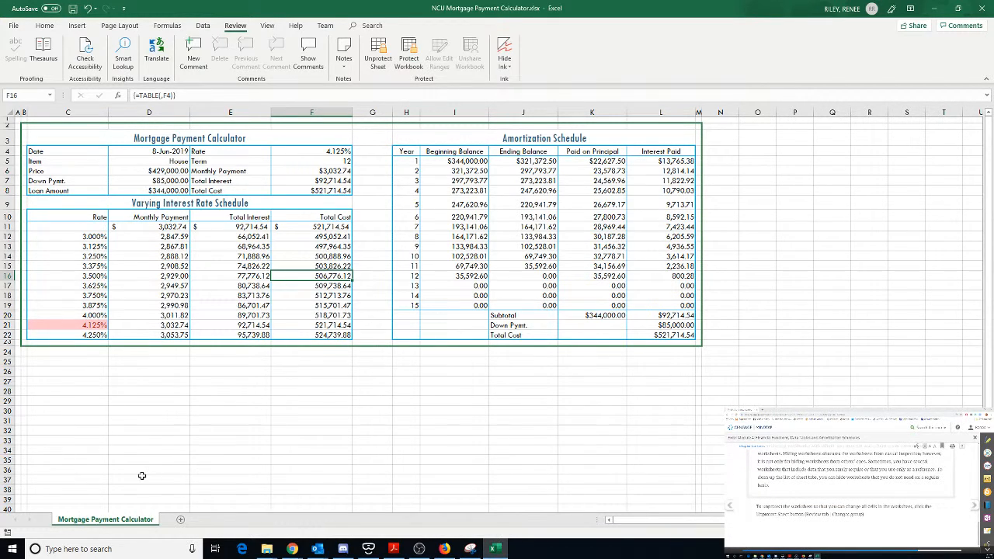
Look at the worksheet's Hide and Unhide options and read the textbook's section on hiding and unhiding a worksheet.
right_click(128, 520)
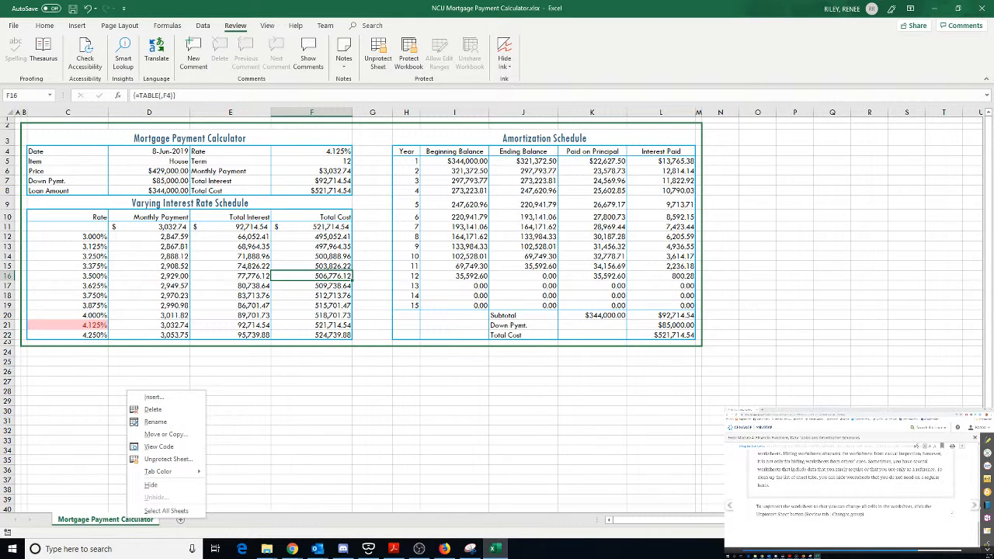
left_click(975, 507)
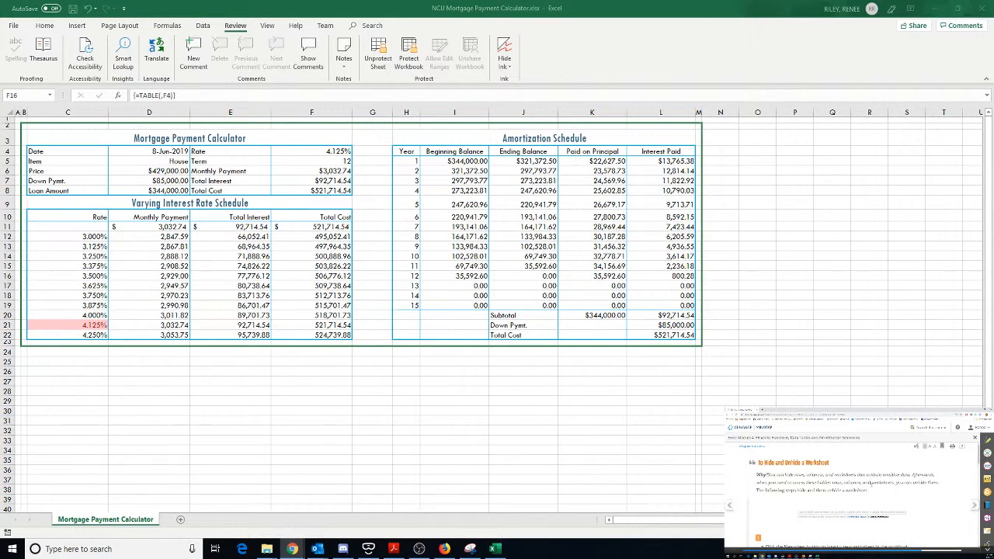
scroll(873, 484, "down", 1)
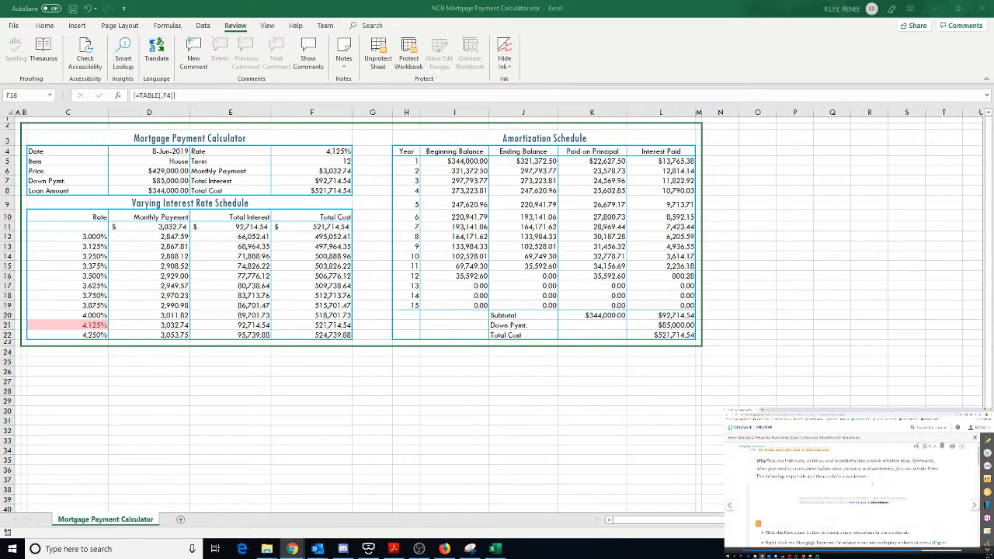
scroll(872, 484, "down", 3)
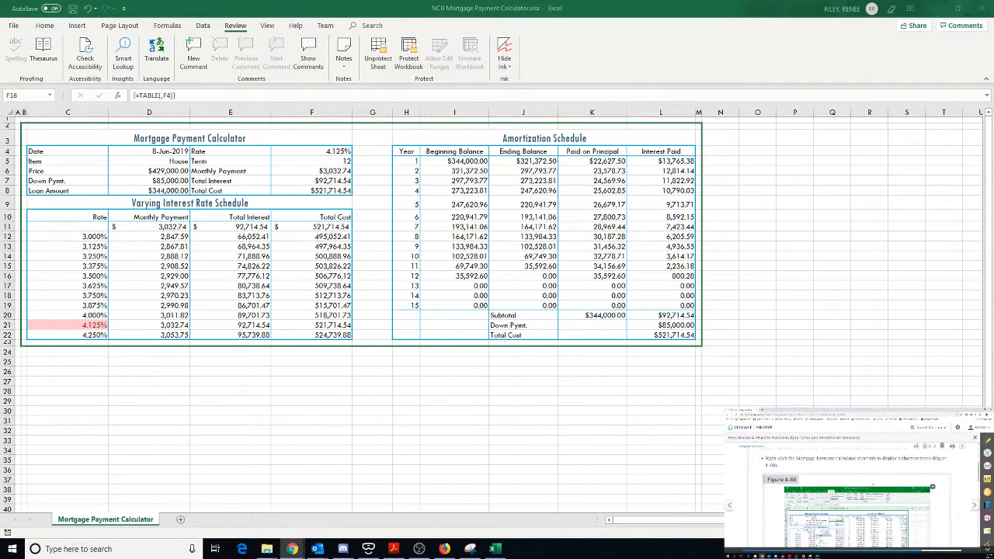
scroll(872, 482, "down", 5)
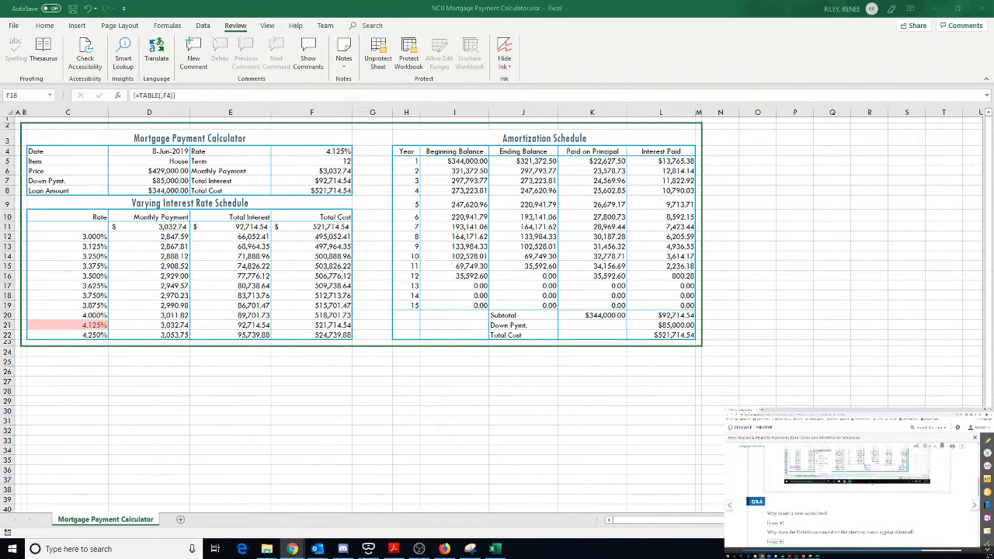
scroll(872, 484, "down", 3)
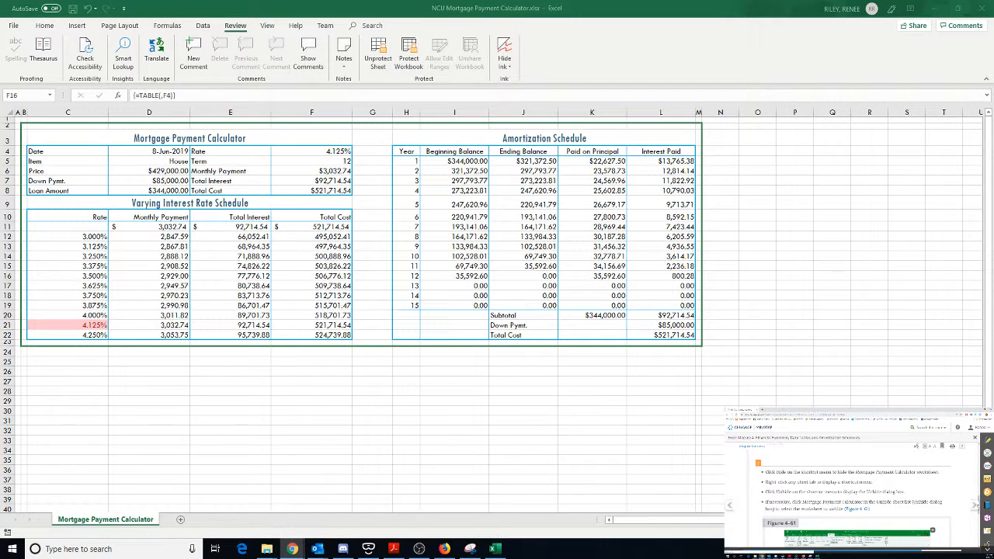
scroll(854, 481, "down", 5)
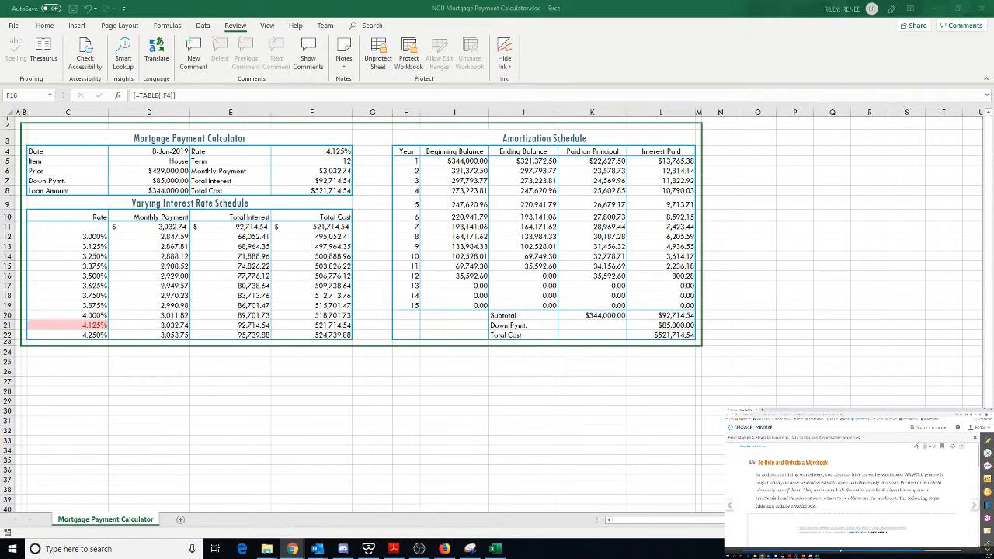
left_click(796, 556)
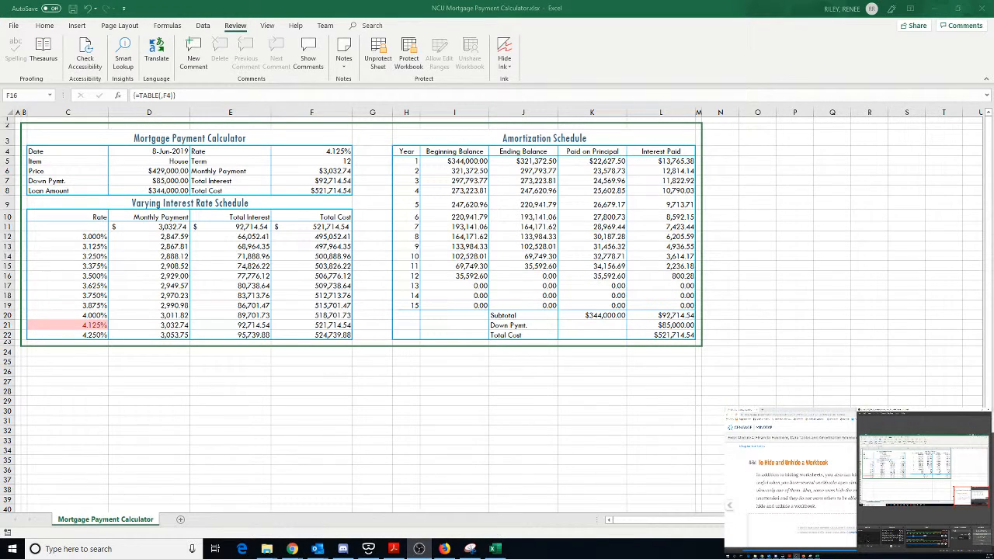